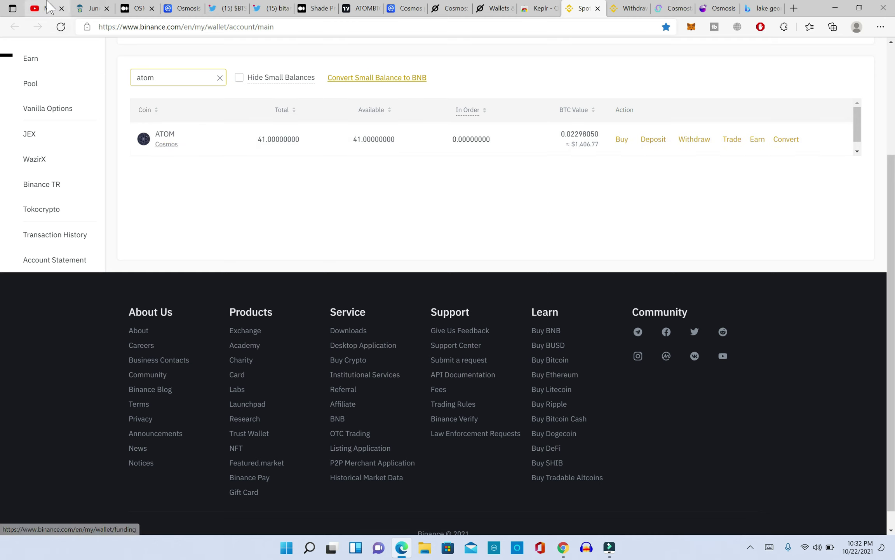
# Step: Look over the uploaded videos on the Modern Trader YouTube channel and return to the Binance wallet page
pyautogui.click(46, 8)
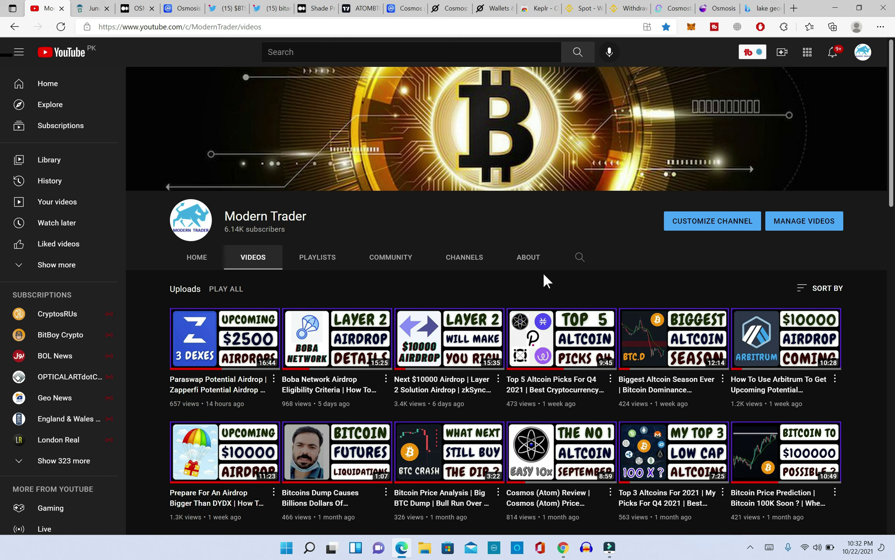
pyautogui.moveTo(315, 338)
pyautogui.click(583, 8)
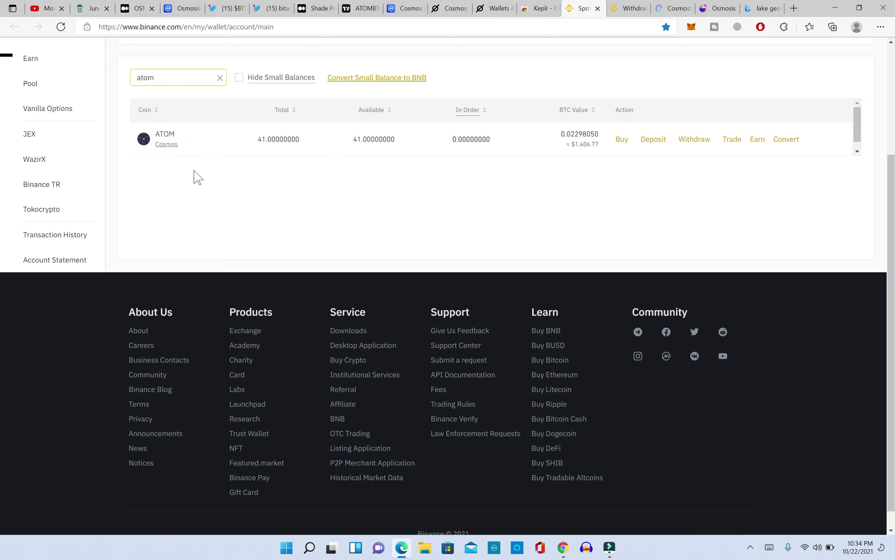
# Step: Examine the Juno airdrop guide on airdrops.io, highlighting the claim ratio and the February 18th, 2021 snapshot date
pyautogui.click(91, 7)
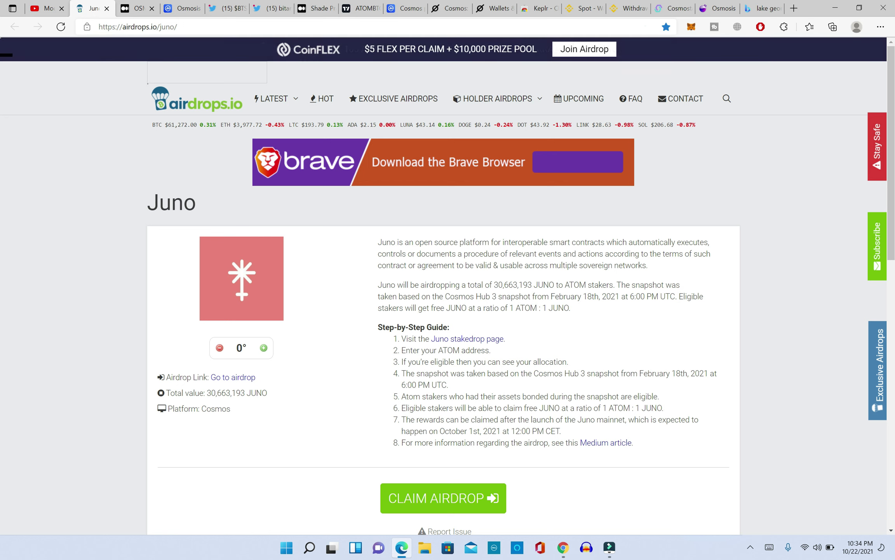
pyautogui.moveTo(664, 408); pyautogui.dragTo(538, 407)
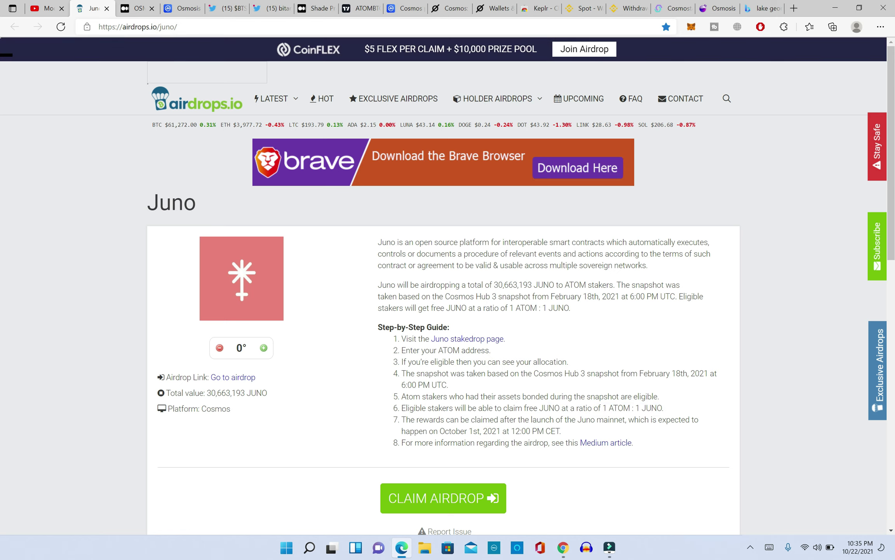
pyautogui.moveTo(640, 373); pyautogui.dragTo(708, 374)
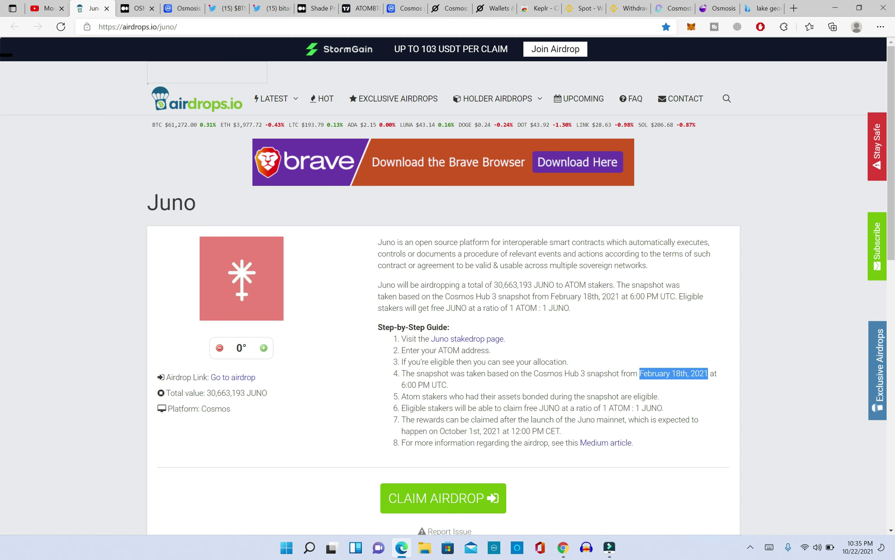
# Step: Read the OSMO Token Distribution article on Medium through to its Fairdrop section and balance formula
pyautogui.click(134, 8)
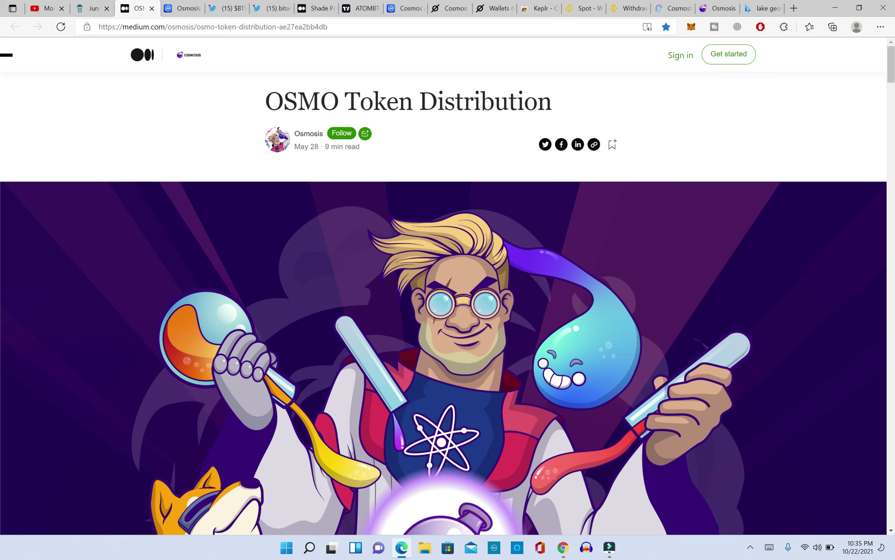
pyautogui.scroll(-15, 444, 285)
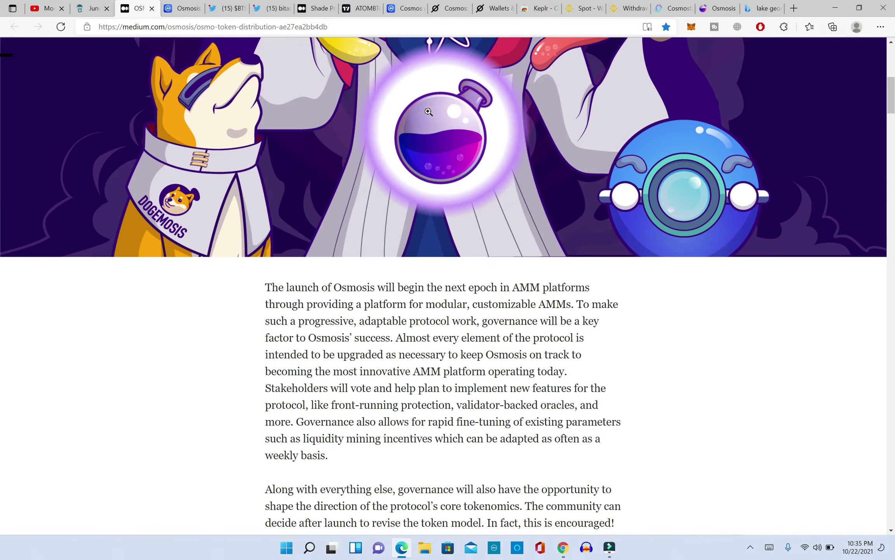
pyautogui.scroll(-20, 428, 111)
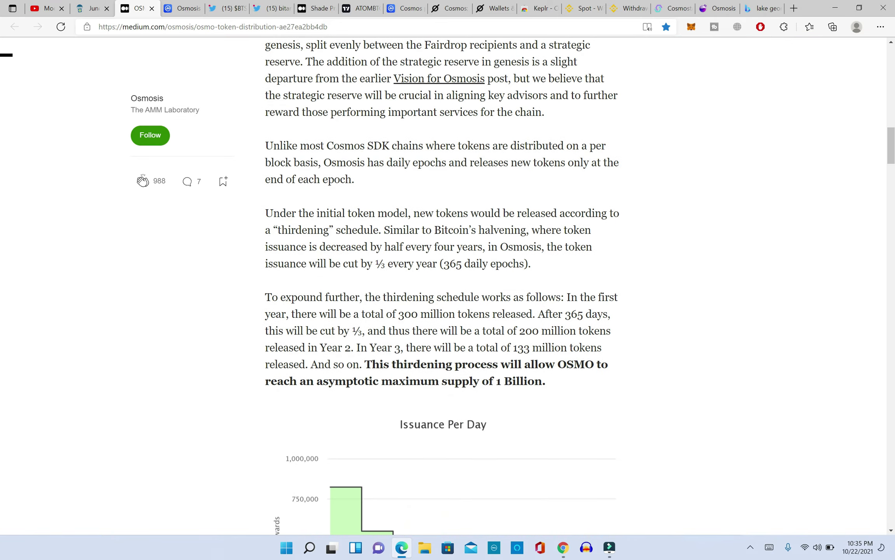
pyautogui.scroll(-10, 428, 112)
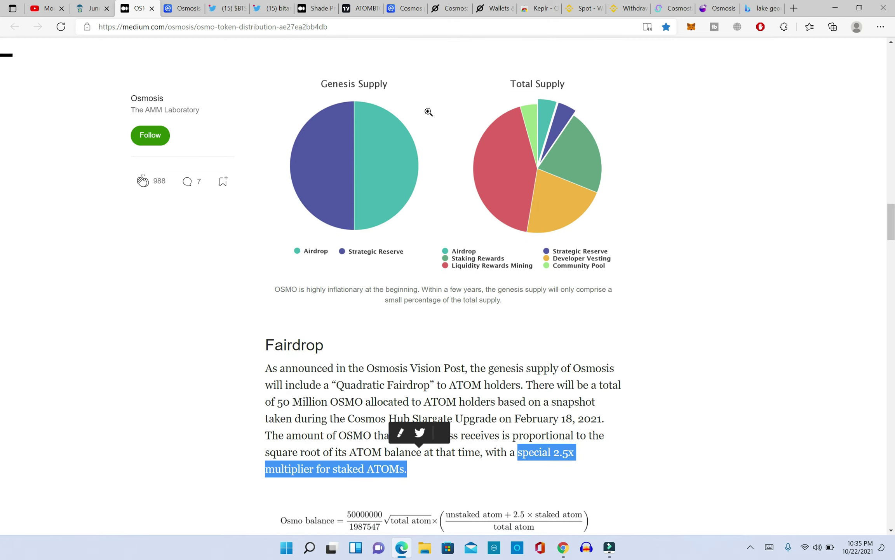
pyautogui.scroll(-5, 429, 111)
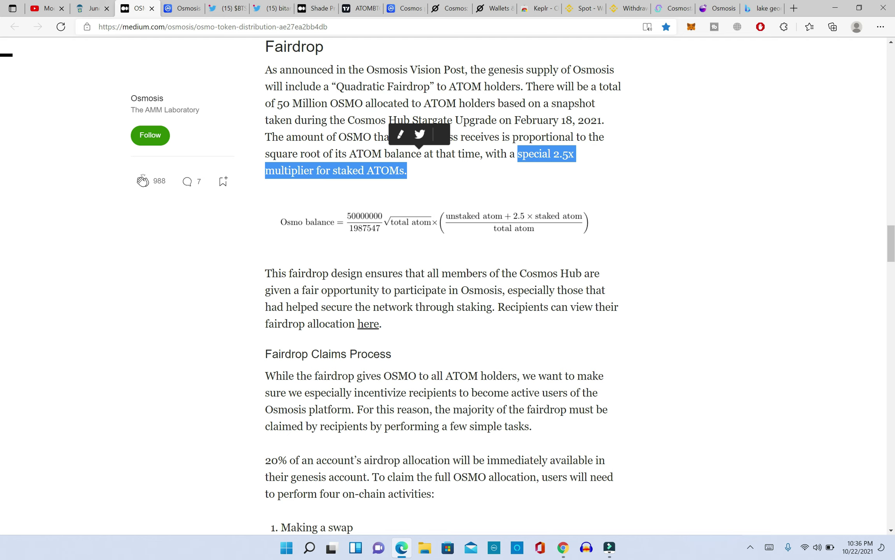
# Step: Examine the Osmosis price on CoinMarketCap with the USD chart set to the ALL range
pyautogui.click(186, 8)
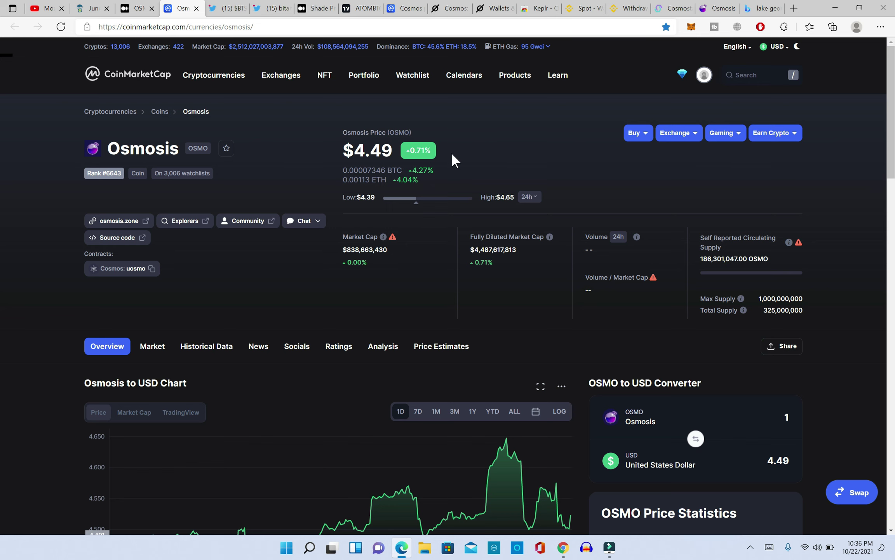
pyautogui.scroll(-5, 466, 175)
pyautogui.click(514, 187)
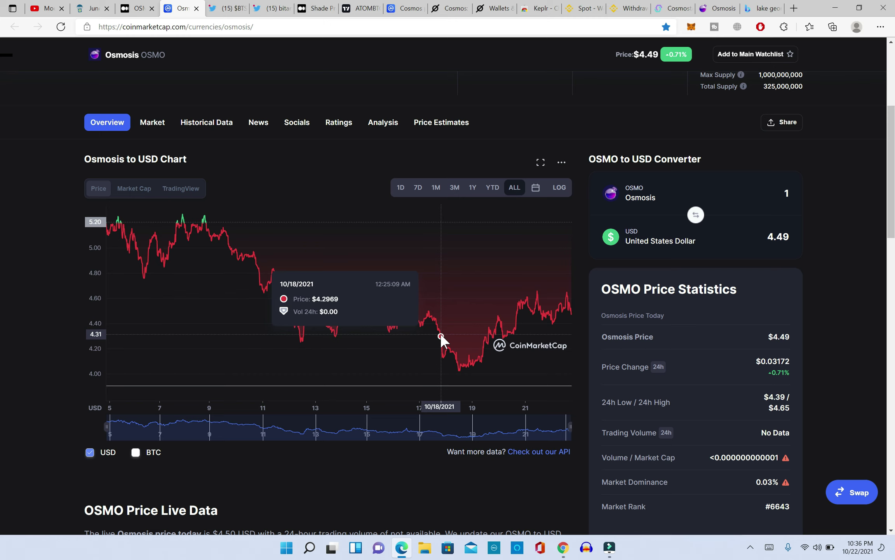
pyautogui.scroll(5, 611, 298)
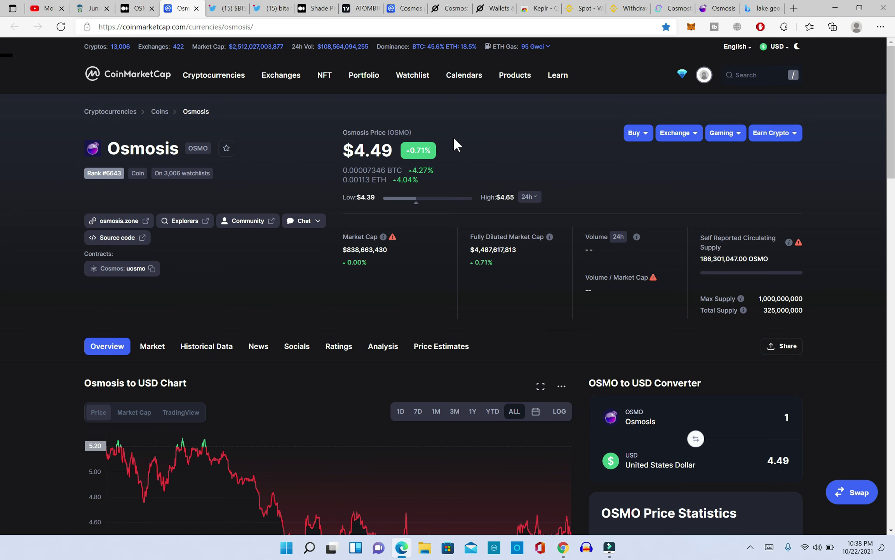
# Step: Read the $BTSG search results on Twitter and the stakedrop tweet for ATOM holders, highlighting the 10,000,000 distribution amount
pyautogui.click(227, 9)
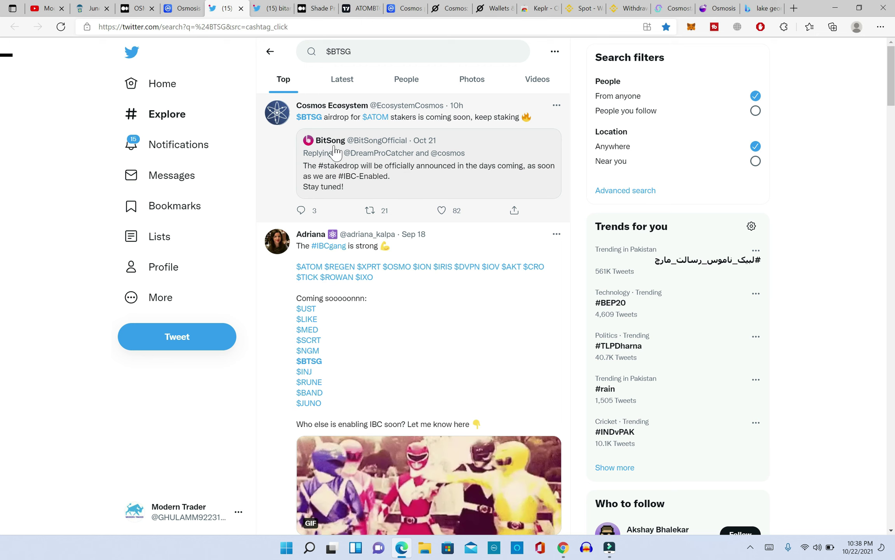
pyautogui.moveTo(327, 150)
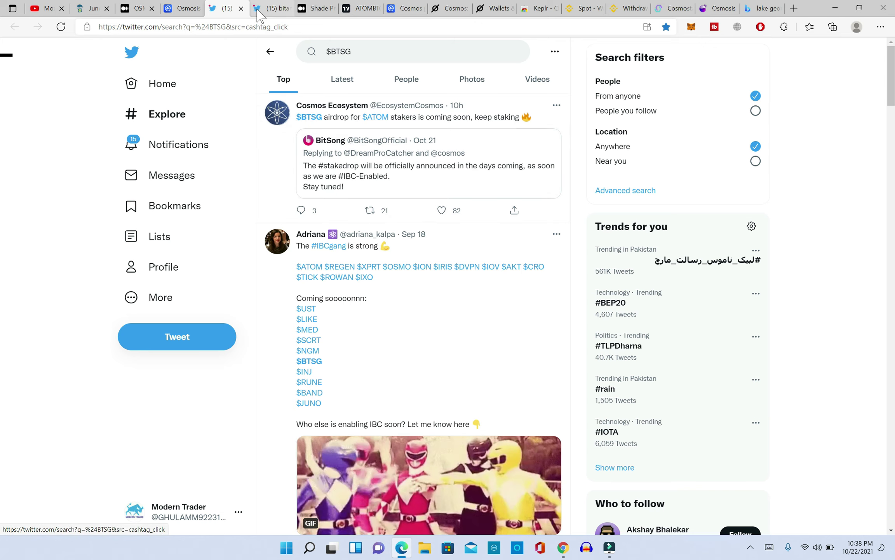
pyautogui.click(272, 9)
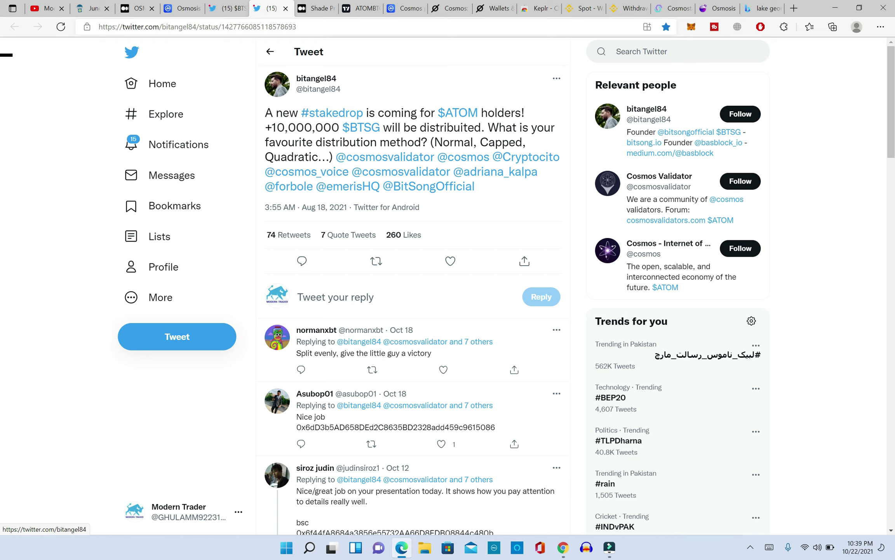
pyautogui.moveTo(277, 128); pyautogui.dragTo(331, 128)
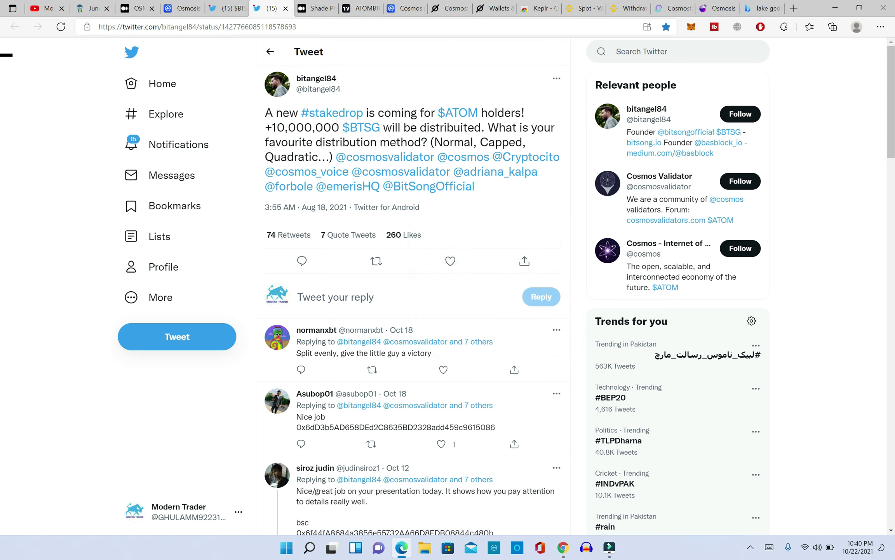
# Step: Examine the Shade Protocol article's Snapshot Details, highlighting the November 7th start, the December 13th end and the 36 days of staking
pyautogui.click(318, 9)
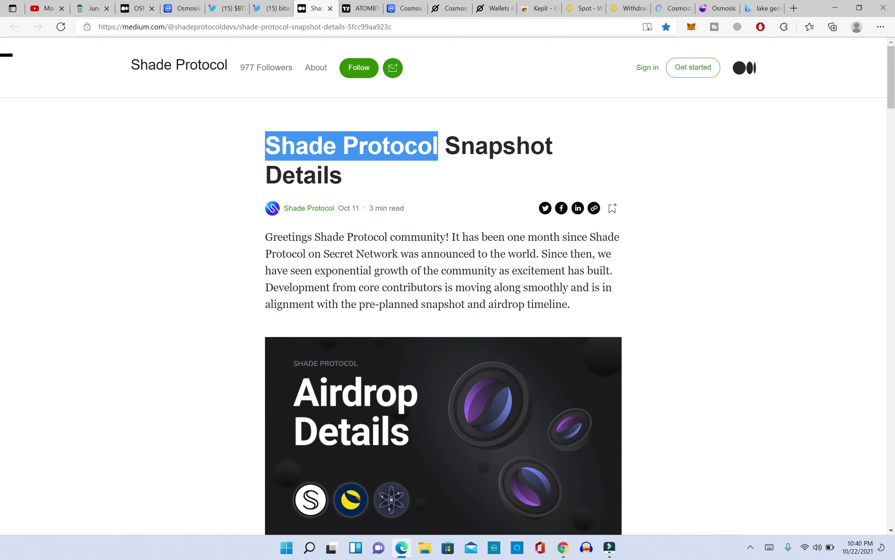
pyautogui.scroll(-4, 399, 360)
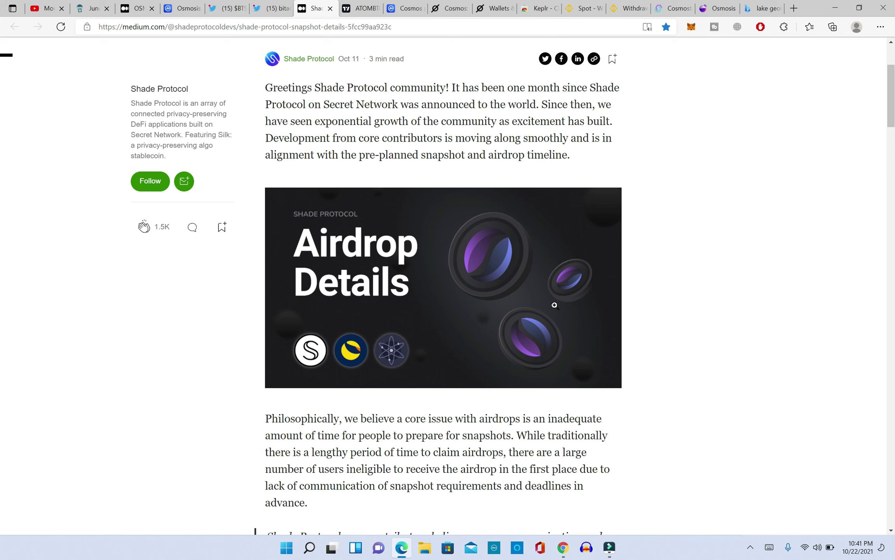
pyautogui.scroll(-5, 568, 311)
pyautogui.scroll(-5, 576, 307)
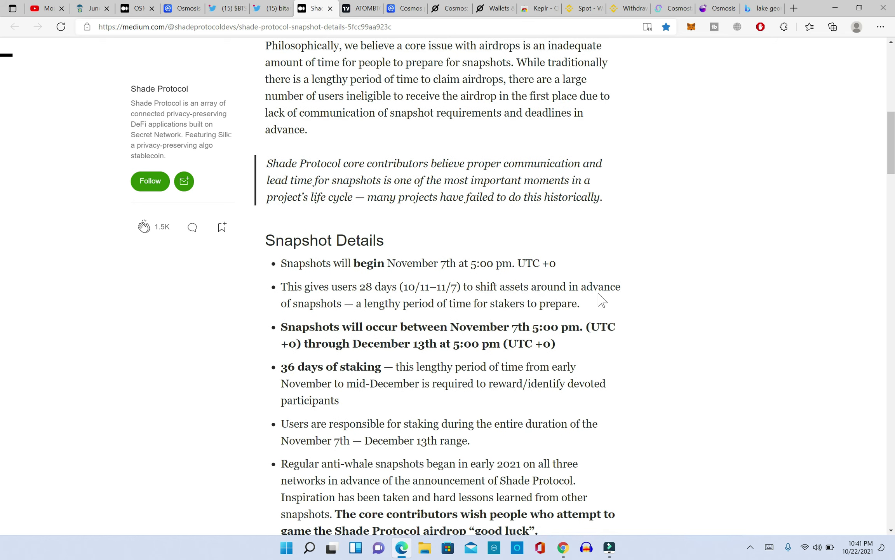
pyautogui.scroll(-3, 638, 266)
pyautogui.scroll(2, 635, 259)
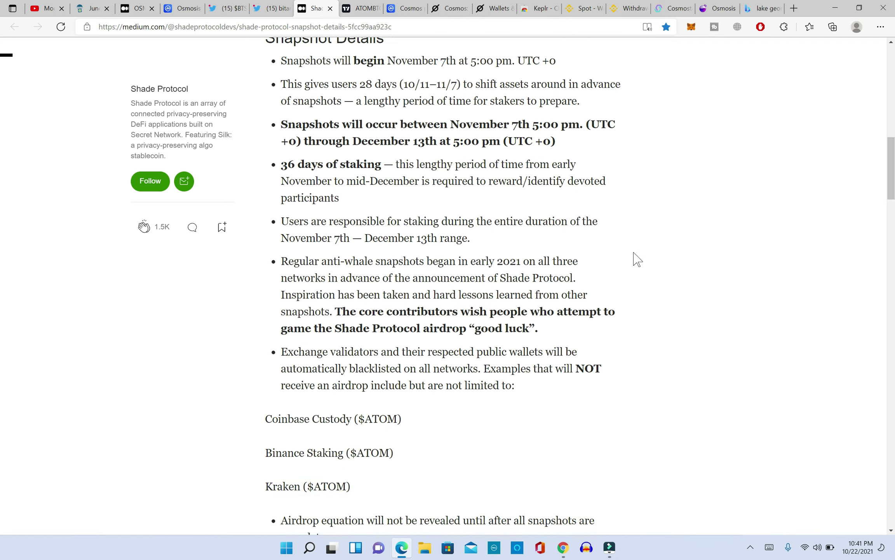
pyautogui.moveTo(281, 114); pyautogui.dragTo(465, 113)
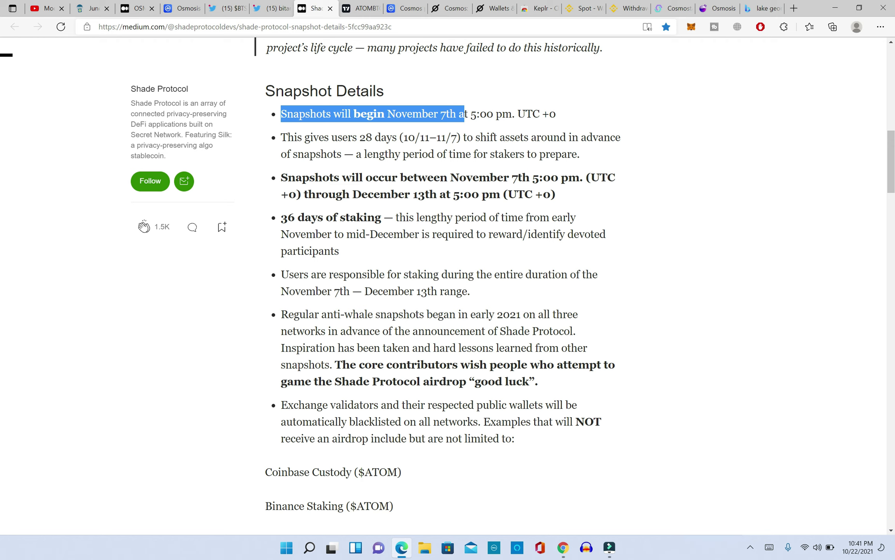
pyautogui.moveTo(447, 195); pyautogui.dragTo(350, 194)
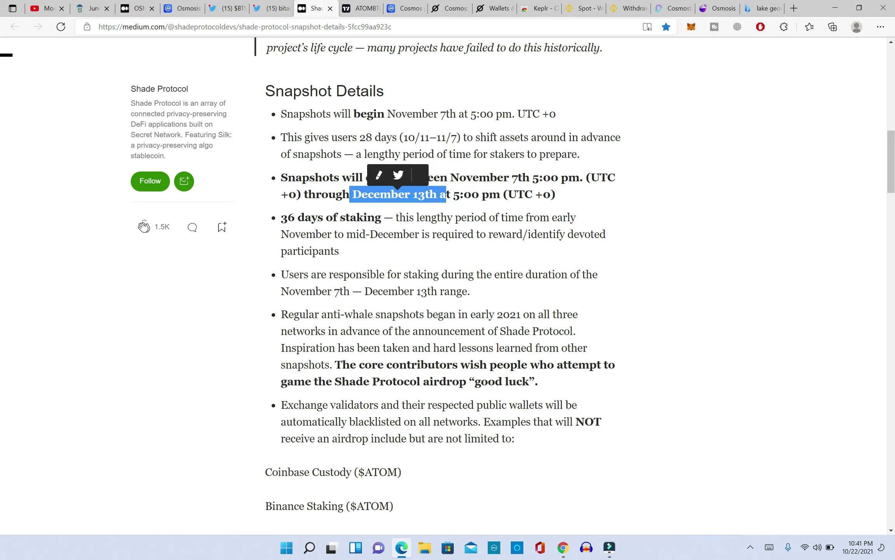
pyautogui.moveTo(282, 217); pyautogui.dragTo(381, 216)
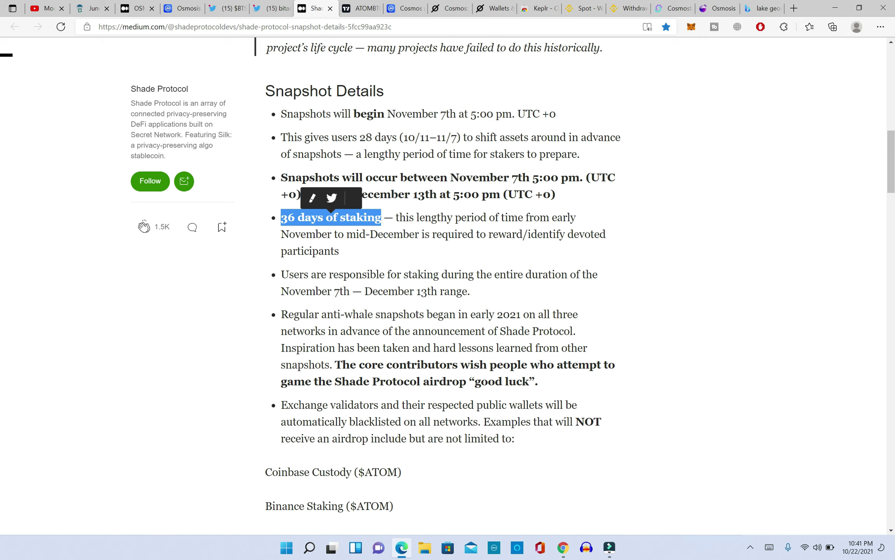
pyautogui.click(643, 156)
# Step: Examine the exchange validators excluded from the Shade airdrop, highlighting Coinbase Custody, Binance Staking and Kraken
pyautogui.scroll(-2, 643, 155)
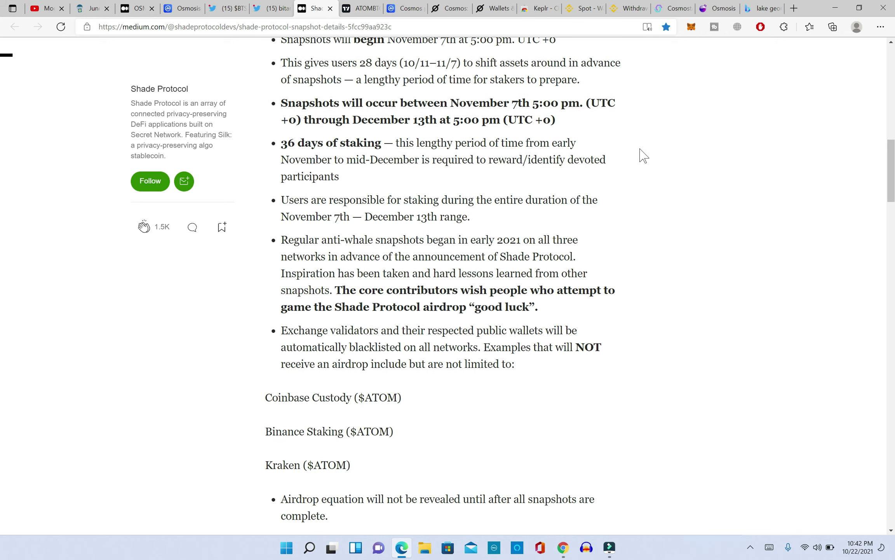
pyautogui.scroll(-6, 641, 154)
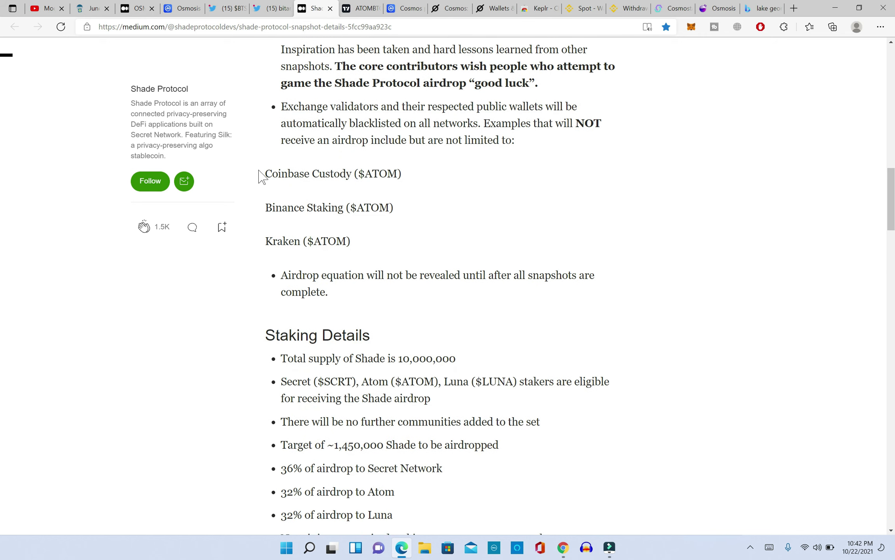
pyautogui.moveTo(265, 173); pyautogui.dragTo(351, 241)
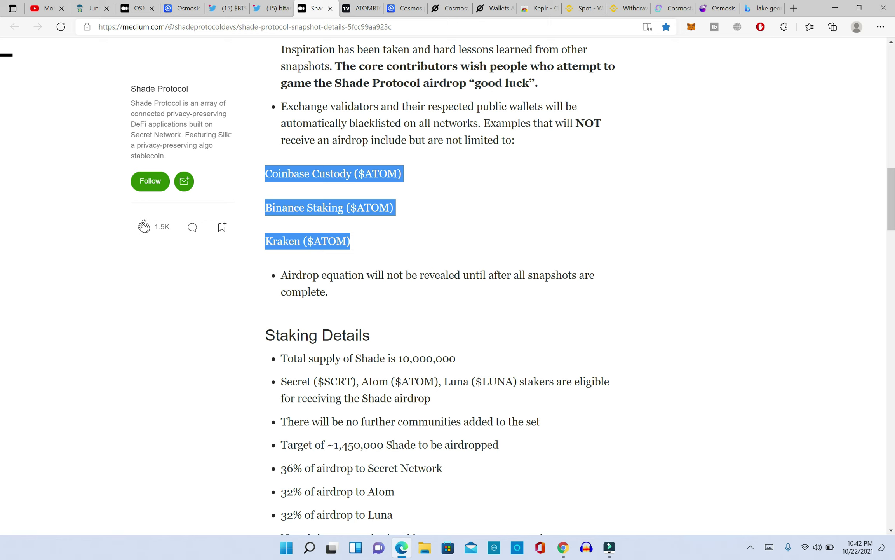
pyautogui.click(449, 208)
# Step: Examine the Shade article's Staking Details, highlighting the 1,450,000 airdrop target, Secret Network and the 32% share for Atom
pyautogui.scroll(-2, 459, 171)
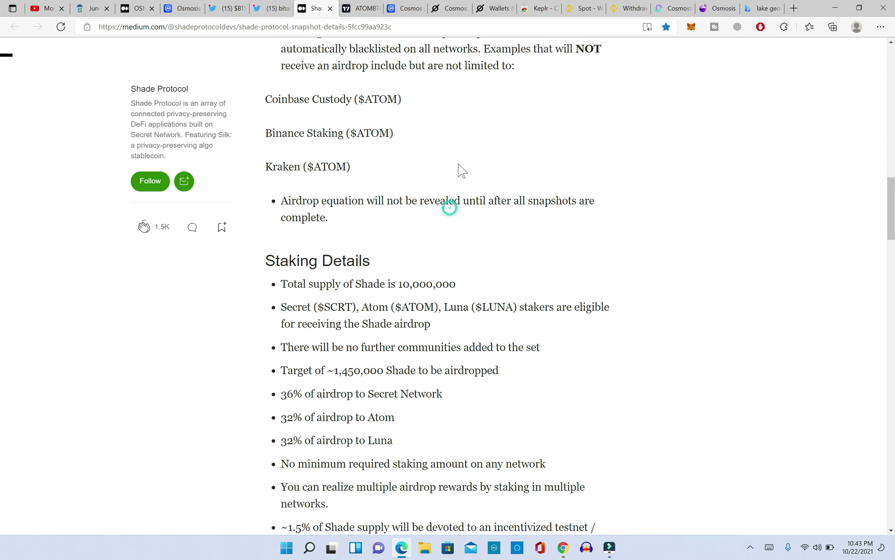
pyautogui.scroll(-5, 459, 170)
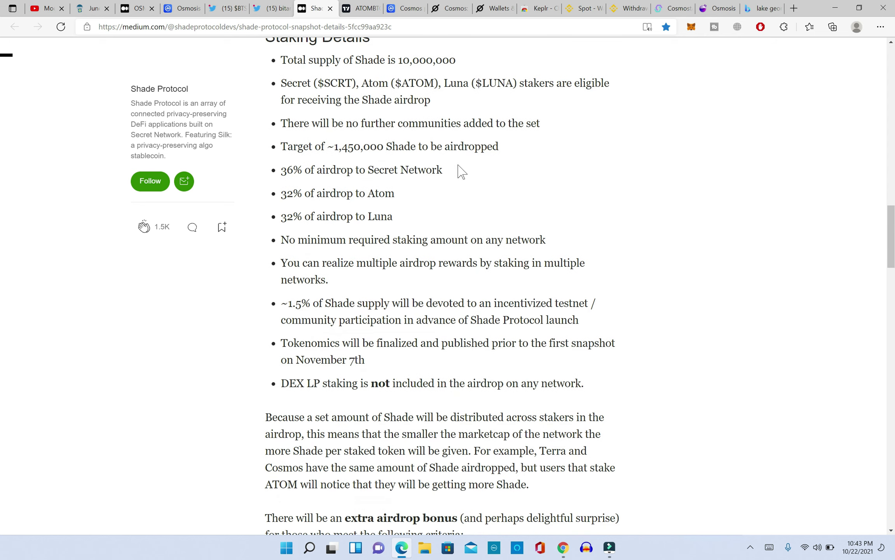
pyautogui.click(385, 147)
pyautogui.moveTo(360, 148); pyautogui.dragTo(334, 148)
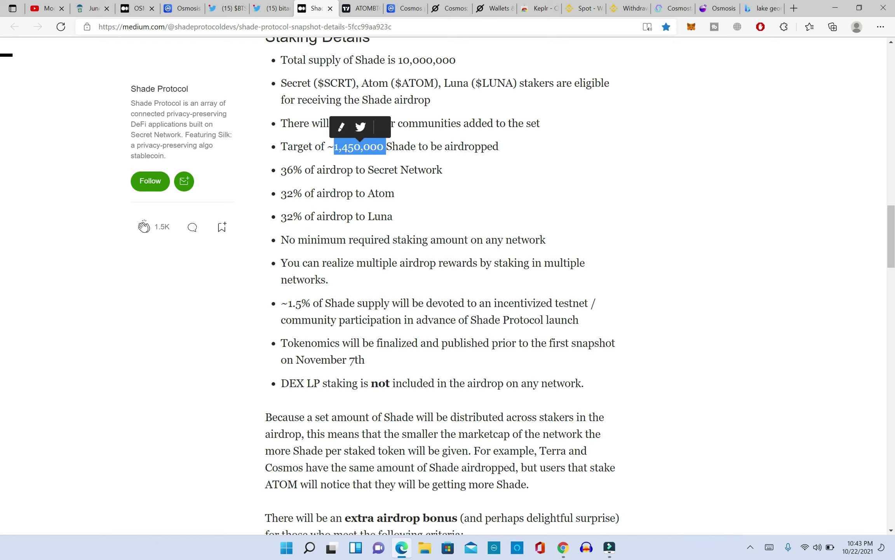
pyautogui.click(321, 175)
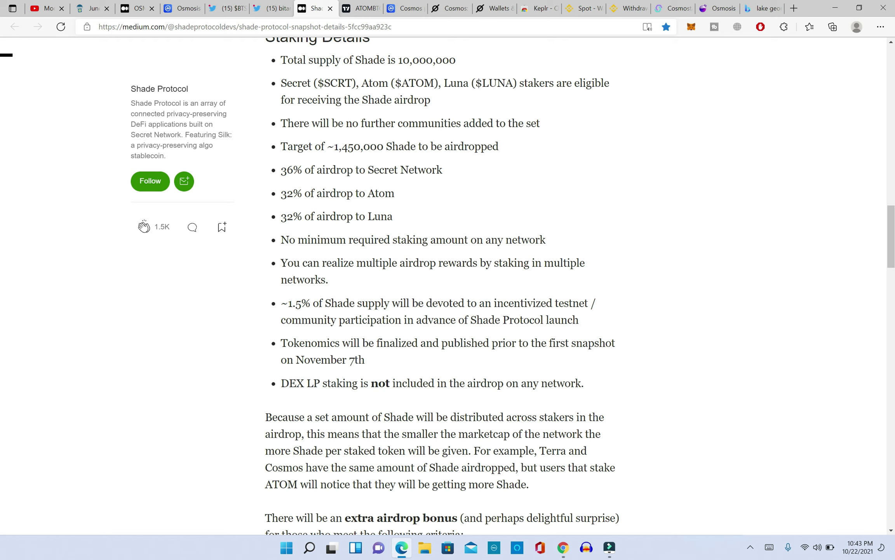
pyautogui.moveTo(368, 170); pyautogui.dragTo(443, 170)
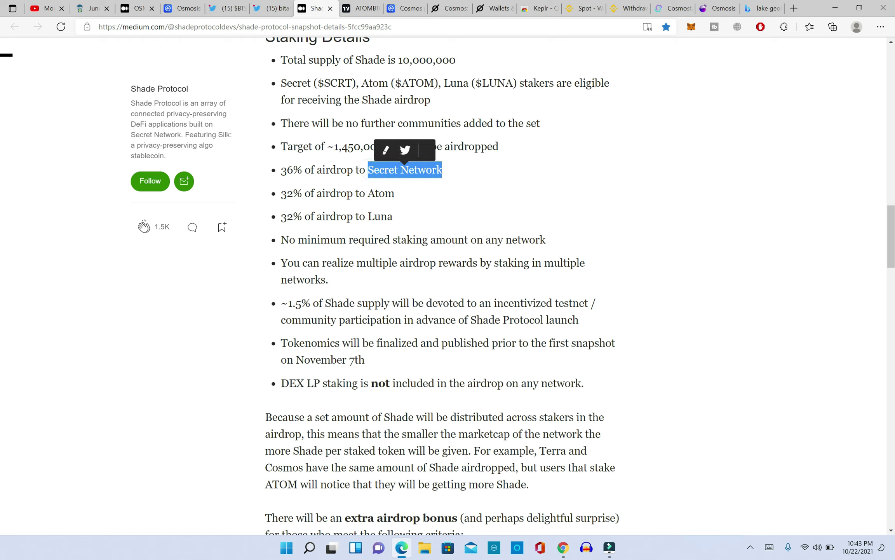
pyautogui.moveTo(302, 193); pyautogui.dragTo(280, 196)
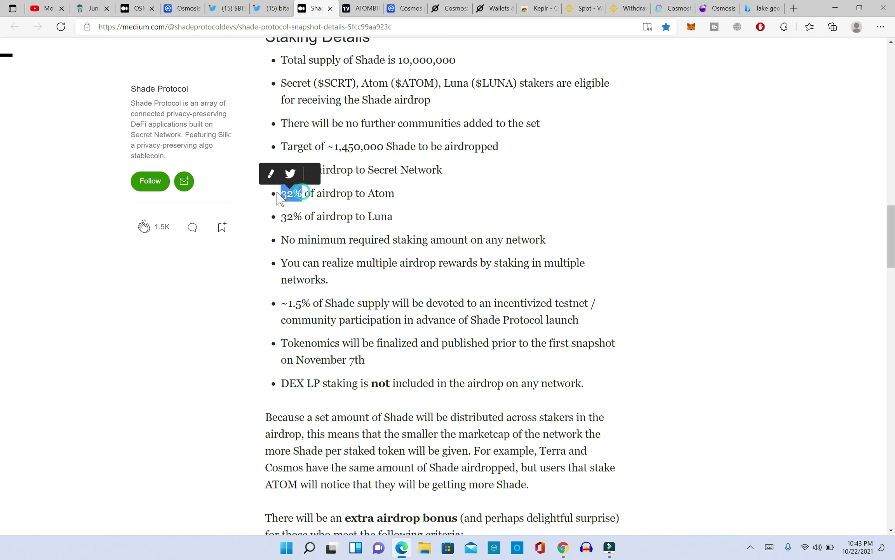
pyautogui.moveTo(367, 193); pyautogui.dragTo(402, 200)
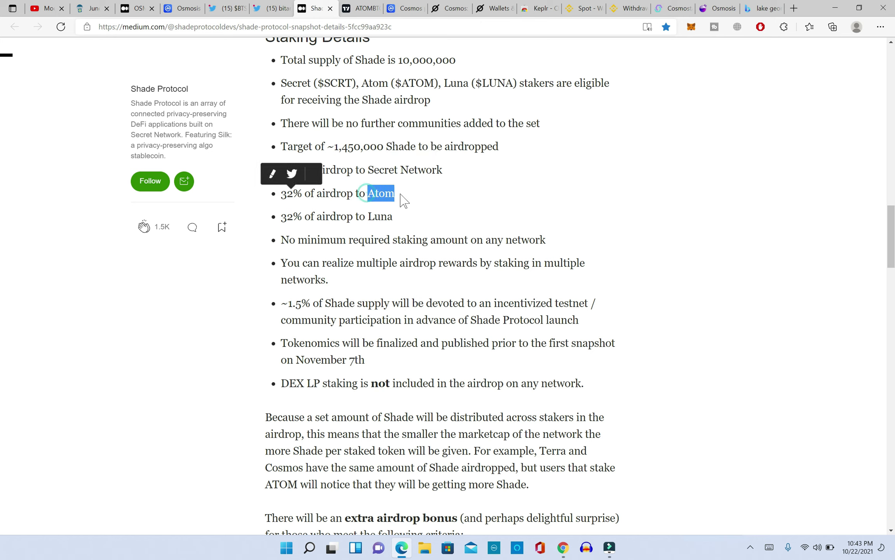
pyautogui.click(404, 221)
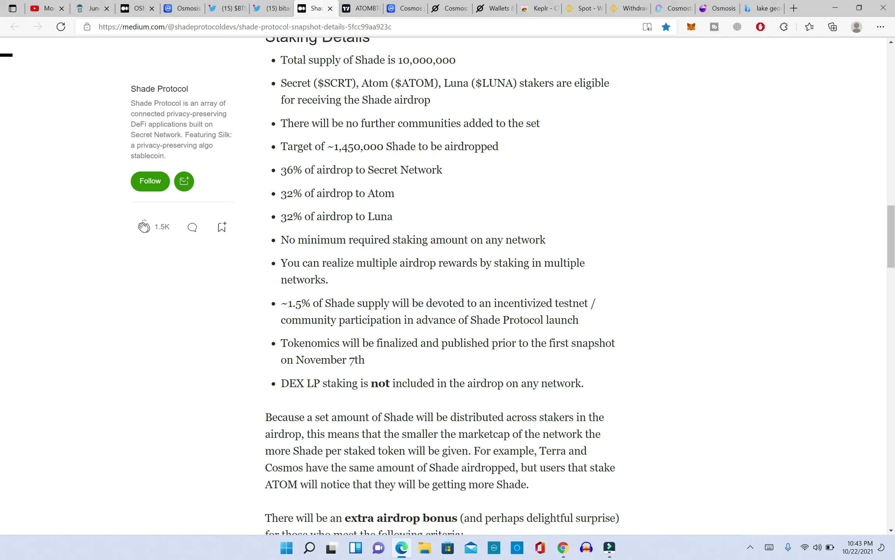
# Step: Examine the Shade article's airdrop shares, highlighting the 32% share for Luna and the Atom entry
pyautogui.moveTo(303, 216); pyautogui.dragTo(279, 218)
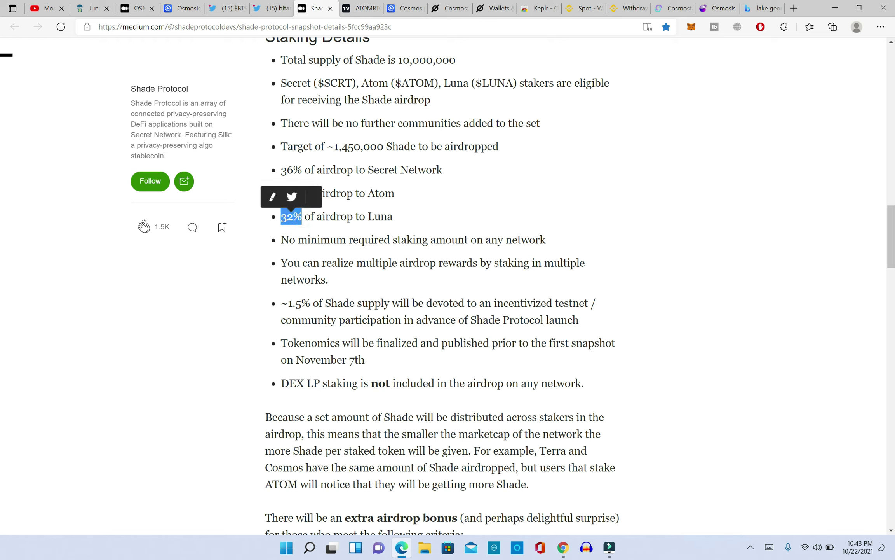
pyautogui.moveTo(363, 216); pyautogui.dragTo(405, 222)
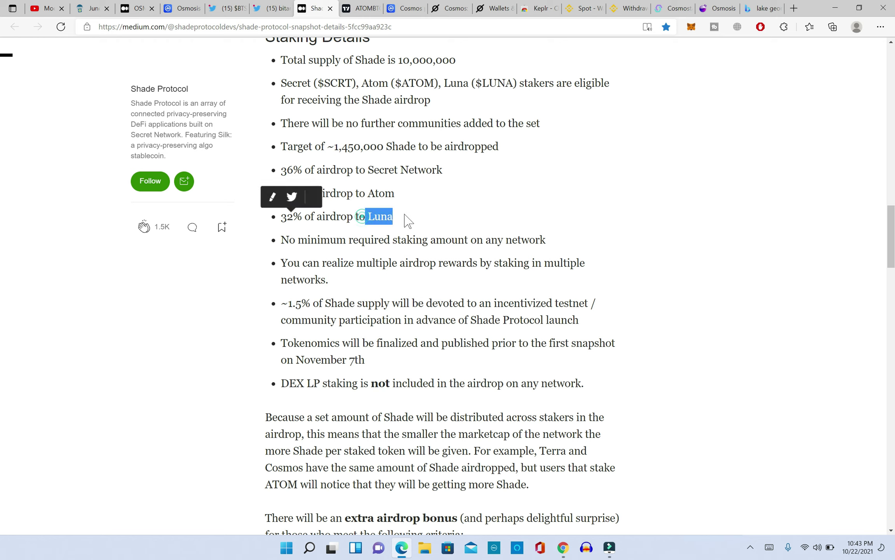
pyautogui.click(449, 203)
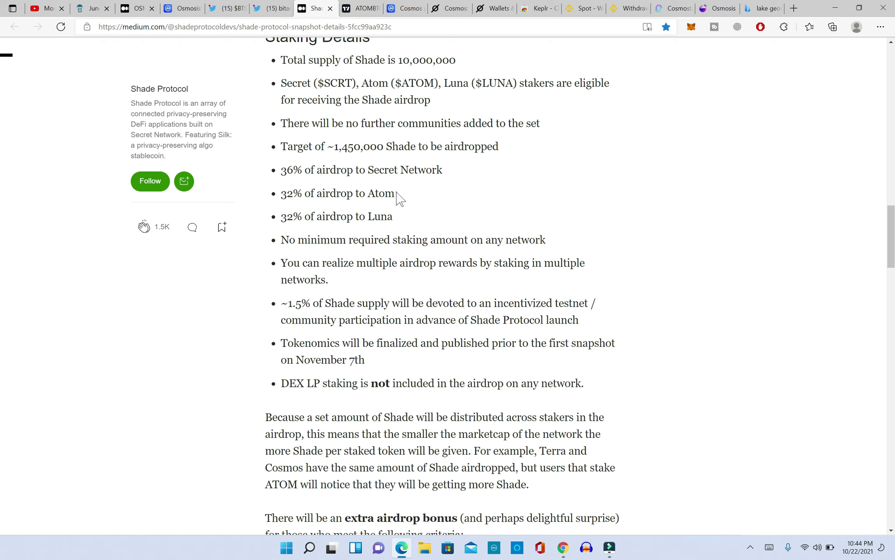
pyautogui.moveTo(397, 193); pyautogui.dragTo(368, 193)
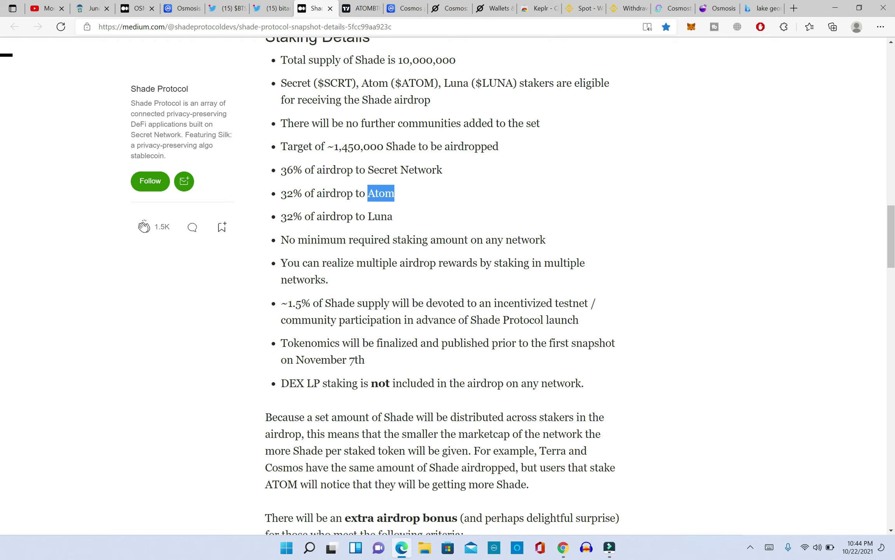
pyautogui.click(407, 194)
# Step: Compare the networks eligible for the Shade airdrop, highlighting Secret Network, Luna and Atom in the Staking Details list
pyautogui.click(446, 171)
pyautogui.hotkey('ctrl', 'shift', 'Left')
pyautogui.hotkey('ctrl', 'shift', 'Left')
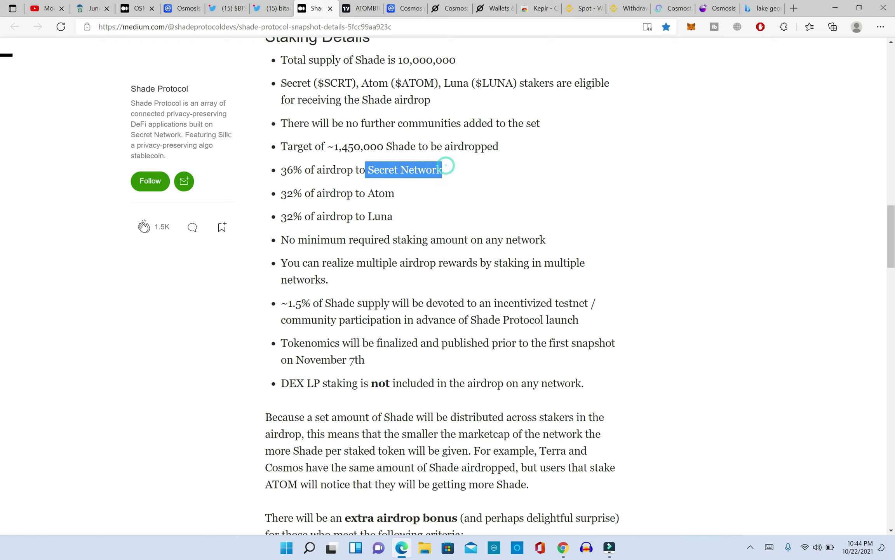
pyautogui.click(395, 216)
pyautogui.hotkey('shift', 'Left')
pyautogui.hotkey('shift', 'Left')
pyautogui.hotkey('shift', 'Left')
pyautogui.hotkey('shift', 'Left')
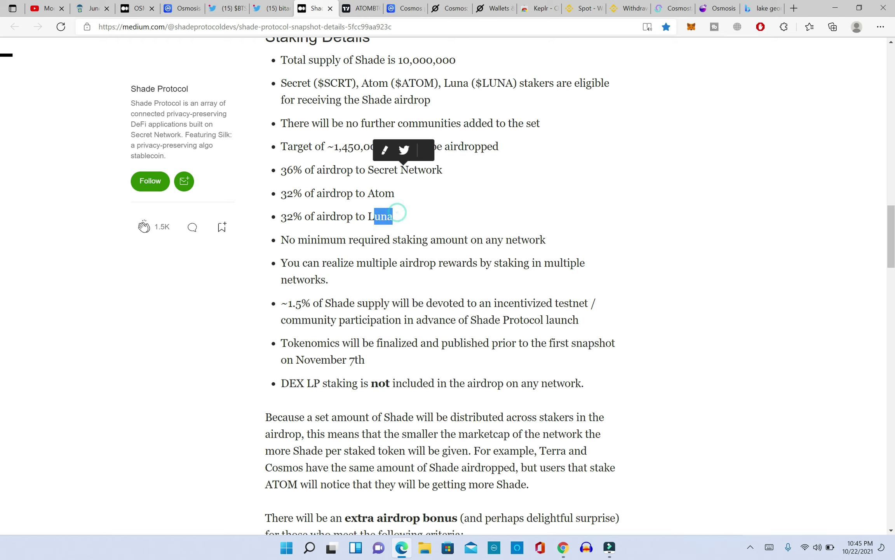
pyautogui.click(425, 193)
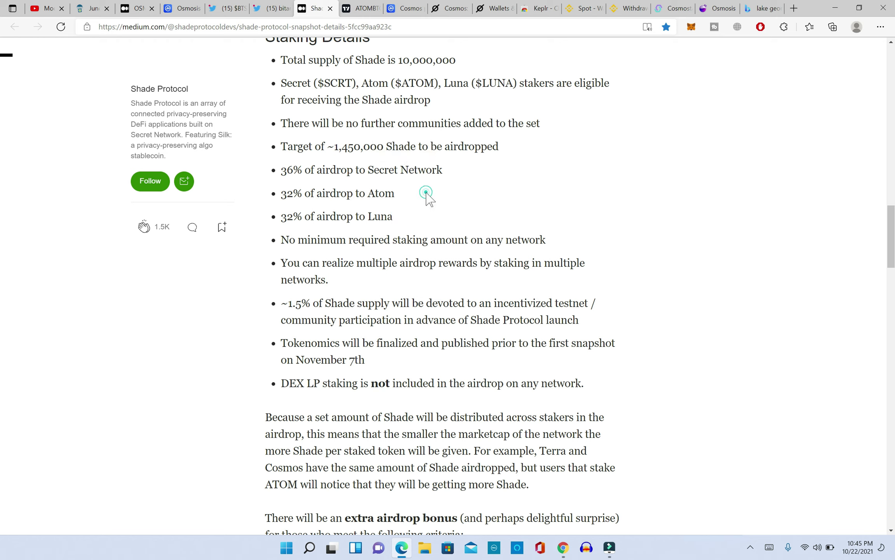
pyautogui.hotkey('shift', 'Left')
pyautogui.hotkey('shift', 'Left')
pyautogui.hotkey('shift', 'Left')
pyautogui.hotkey('shift', 'Left')
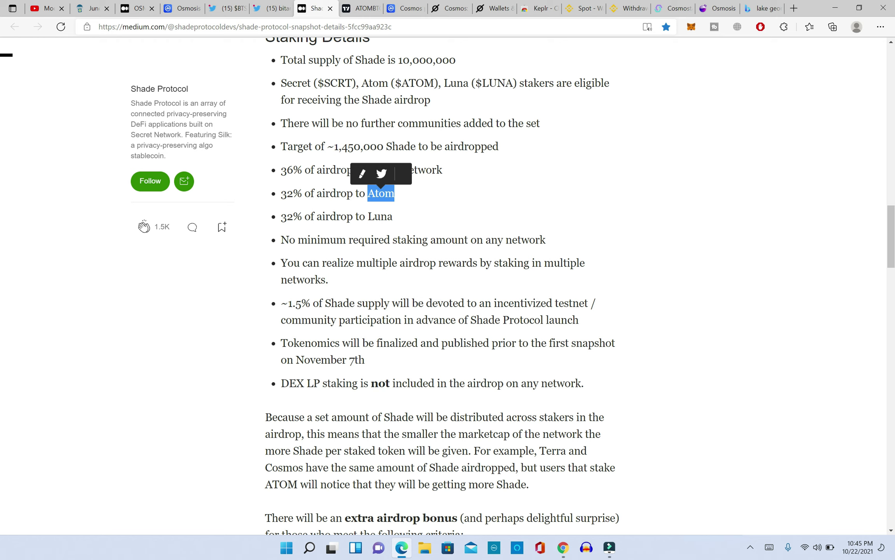
pyautogui.click(486, 140)
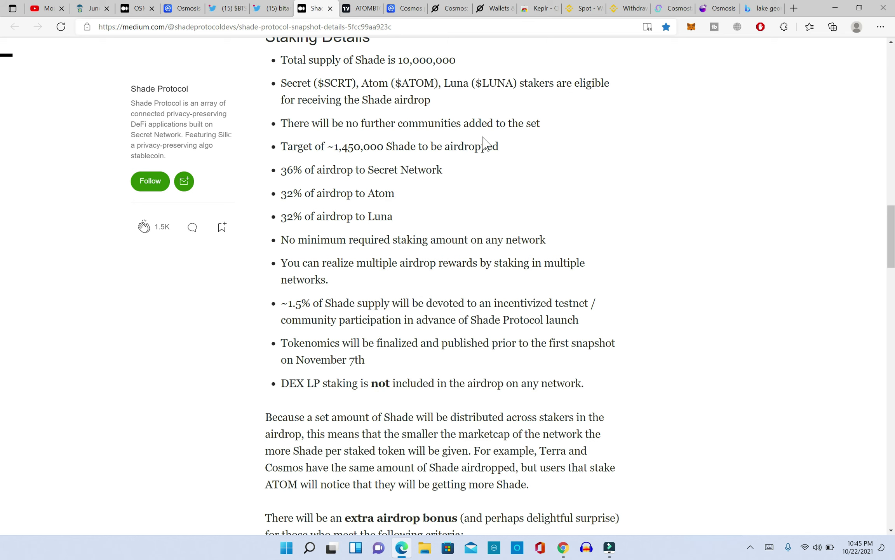
# Step: Examine the daily Cosmos / Bitcoin chart and its downtrend line on TradingView, and open the ATOMUSDT chart
pyautogui.click(363, 8)
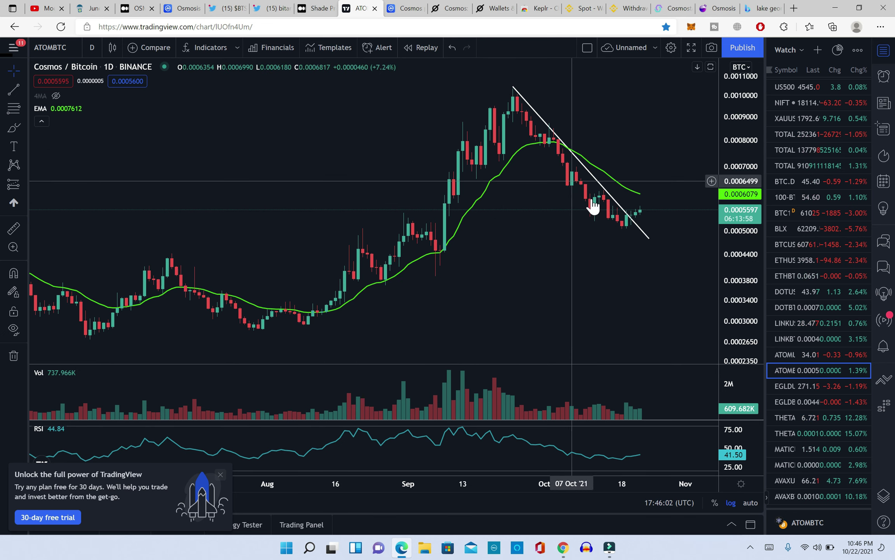
pyautogui.click(622, 227)
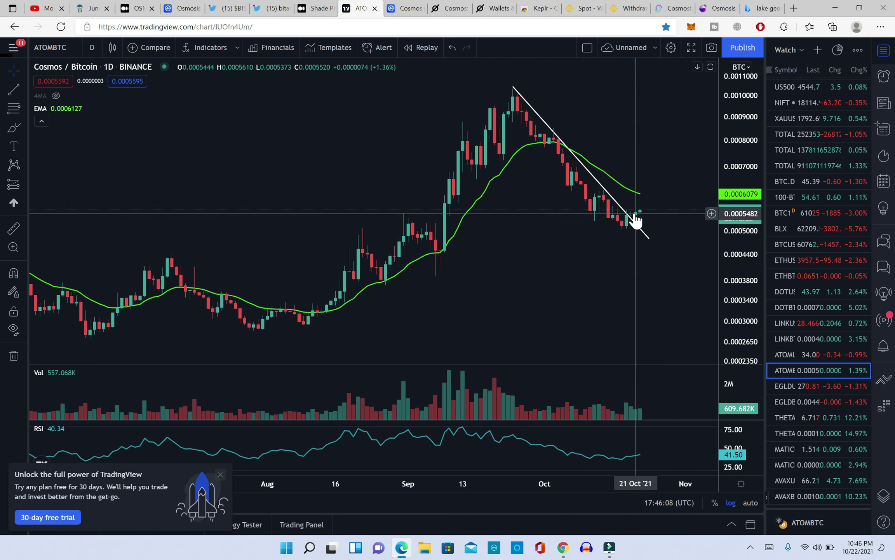
pyautogui.click(644, 195)
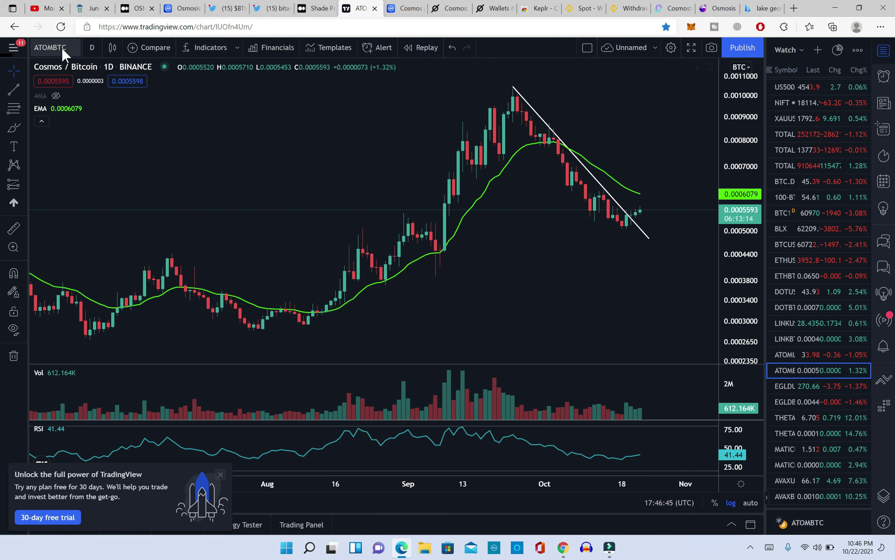
pyautogui.click(809, 355)
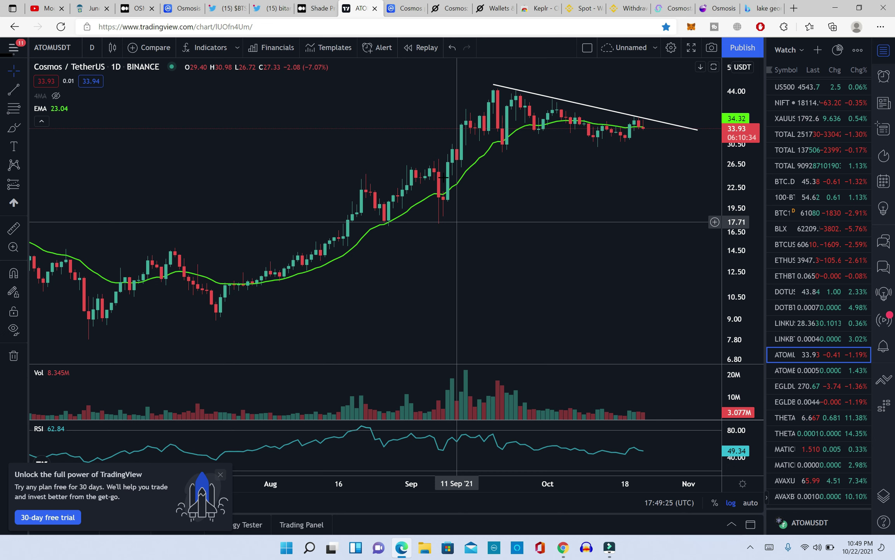
# Step: Open the official cosmos.network website from Cosmos's CoinMarketCap page and go to its Wallets listing
pyautogui.hotkey('ctrl', 'Tab')
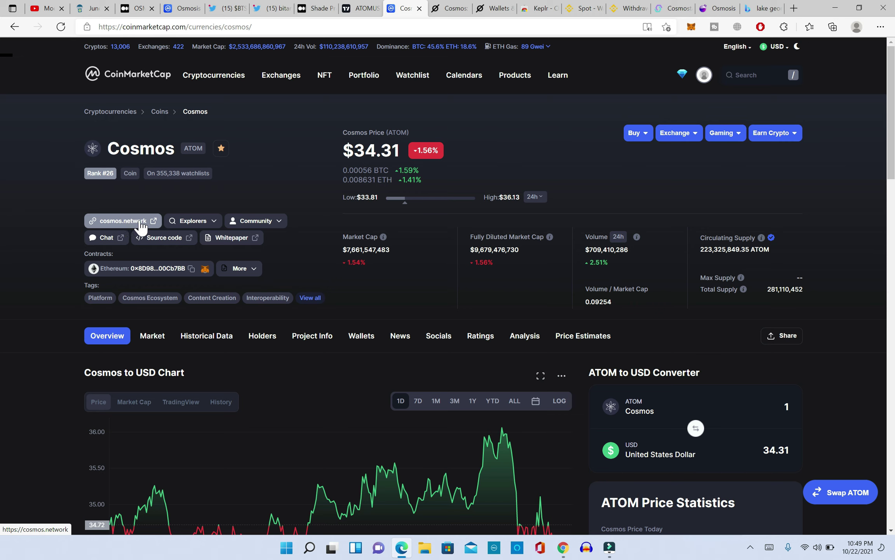
pyautogui.click(123, 222)
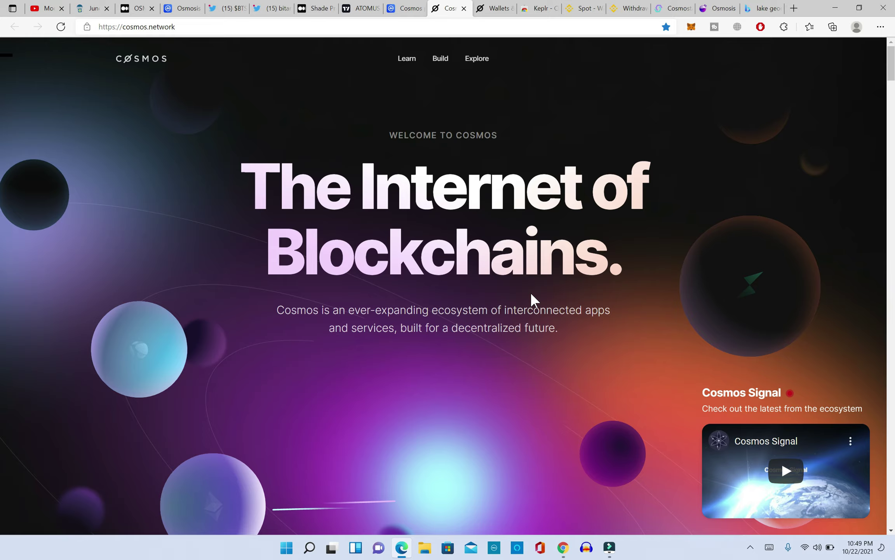
pyautogui.scroll(-10, 532, 296)
pyautogui.scroll(-15, 531, 299)
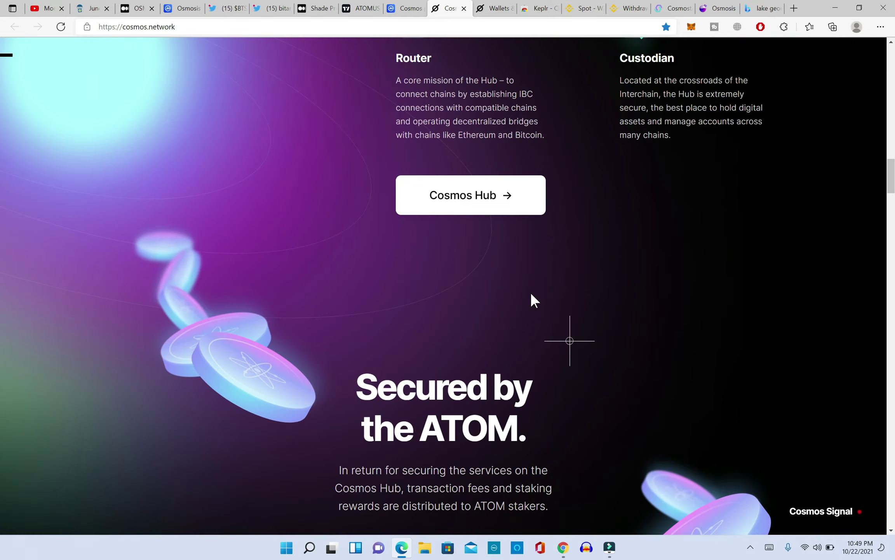
pyautogui.scroll(-15, 532, 300)
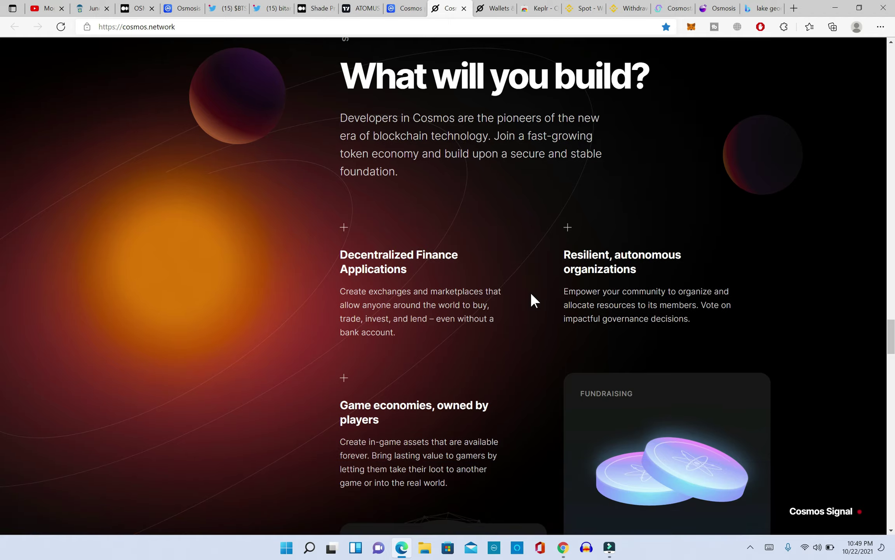
pyautogui.scroll(-15, 532, 300)
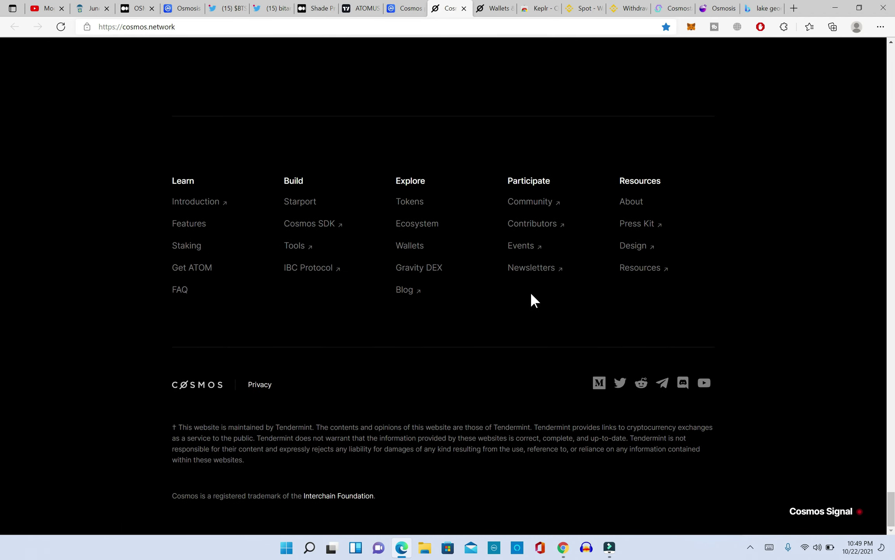
pyautogui.click(413, 247)
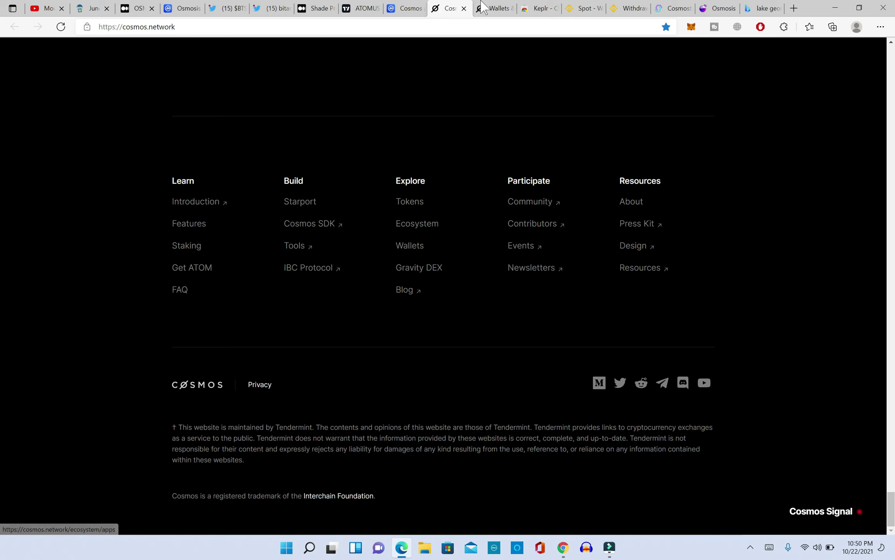
# Step: Open Keplr from the Web Wallets list and add its extension to Microsoft Edge
pyautogui.scroll(10, 497, 144)
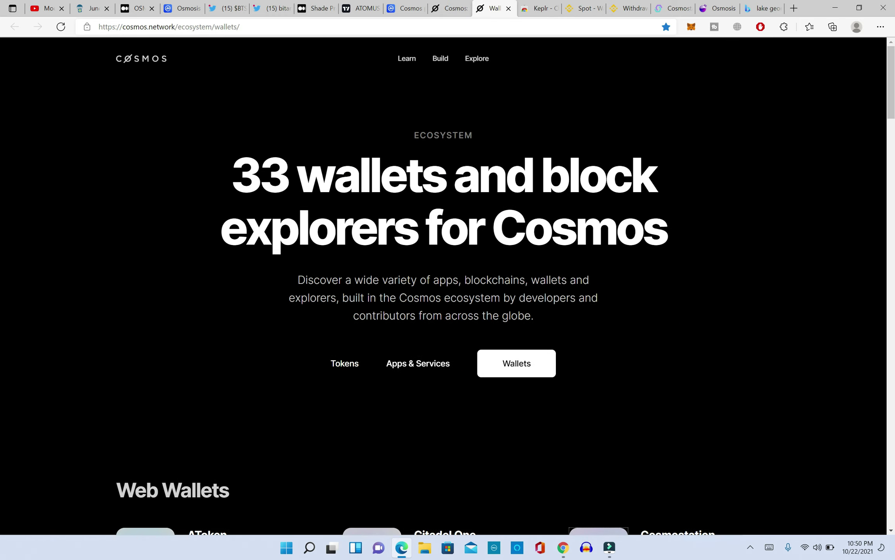
pyautogui.scroll(-5, 516, 160)
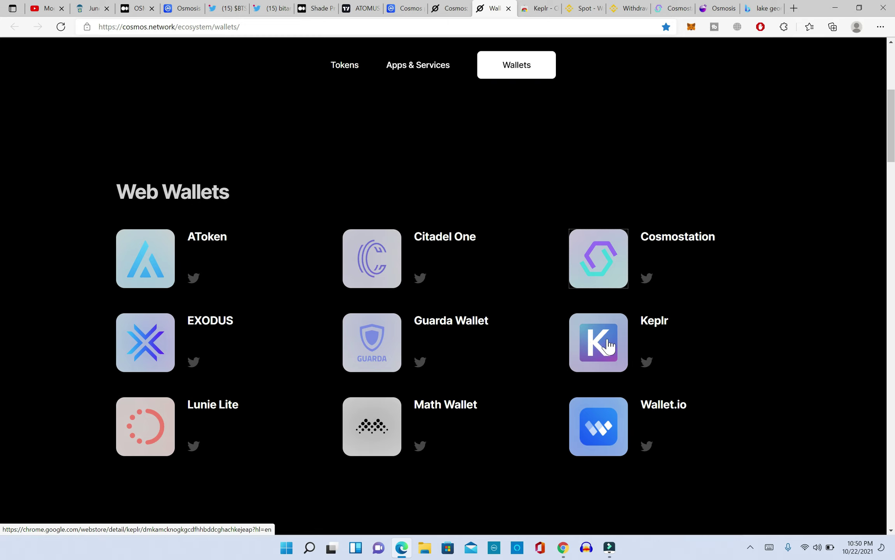
pyautogui.click(608, 345)
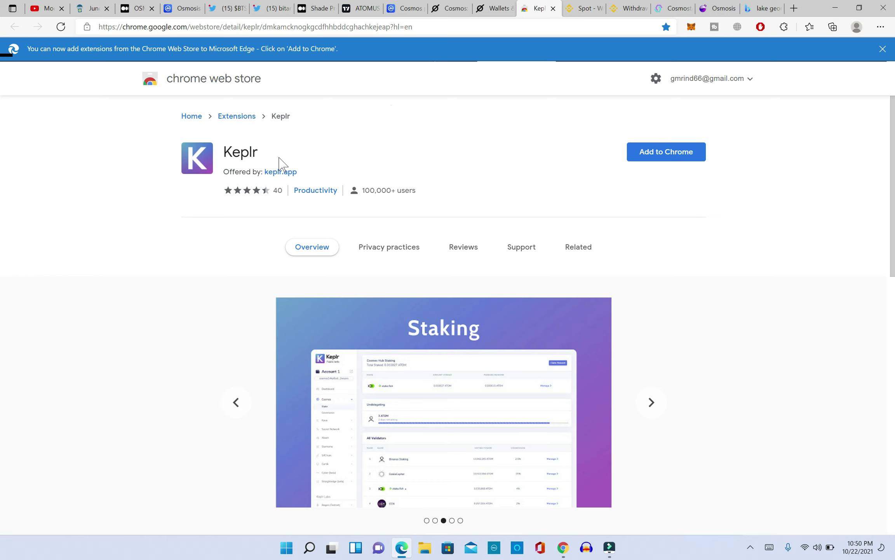
pyautogui.click(659, 158)
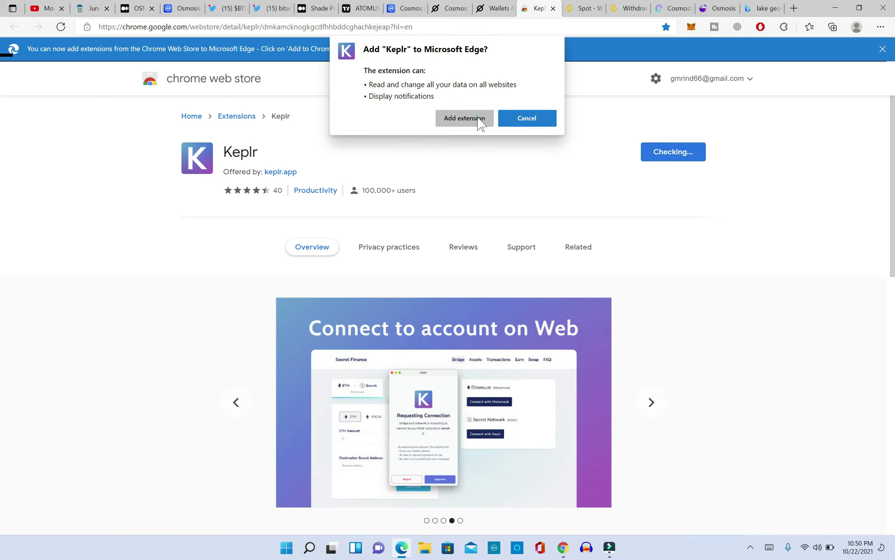
pyautogui.click(477, 118)
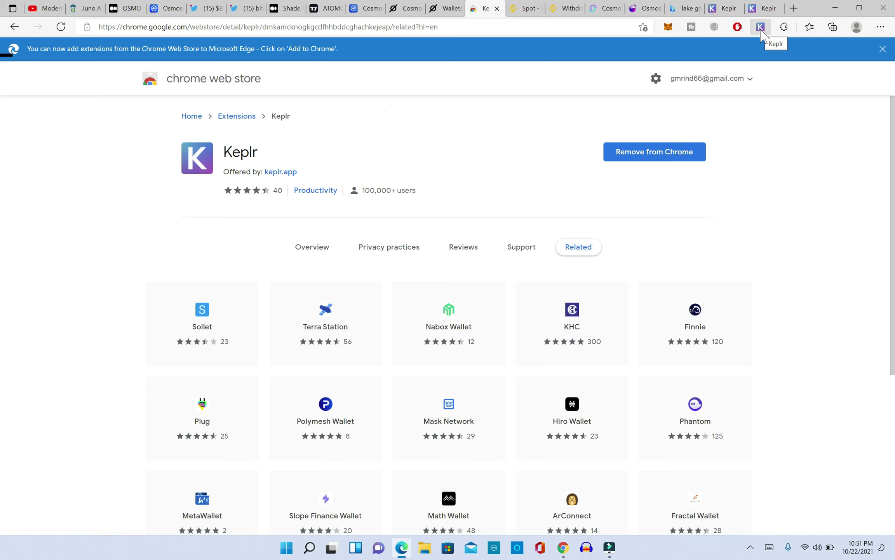
# Step: Start creating a new account in the Keplr extension with a 24-word mnemonic seed
pyautogui.click(761, 30)
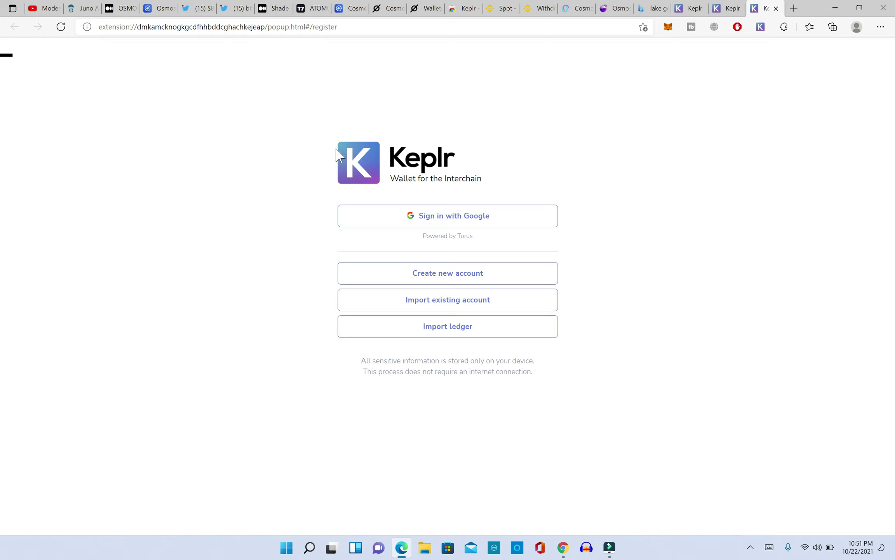
pyautogui.click(422, 273)
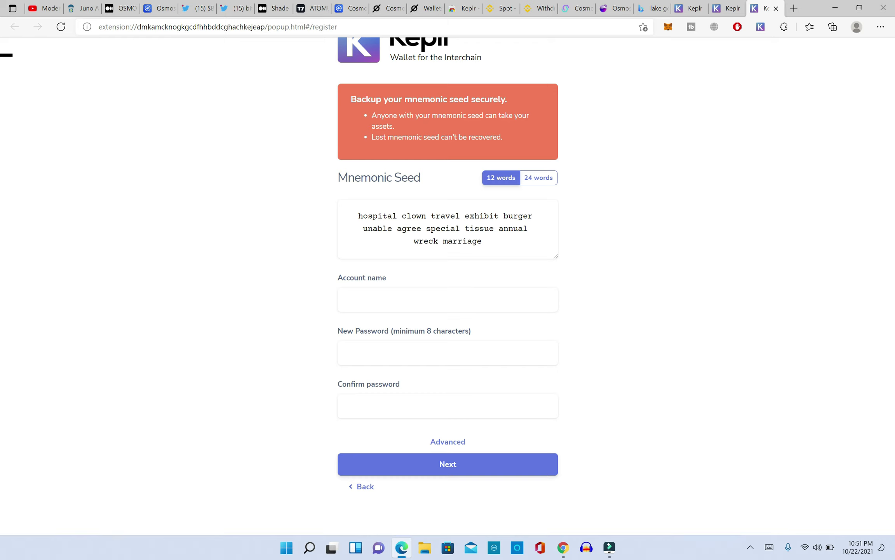
pyautogui.moveTo(484, 242); pyautogui.dragTo(358, 216)
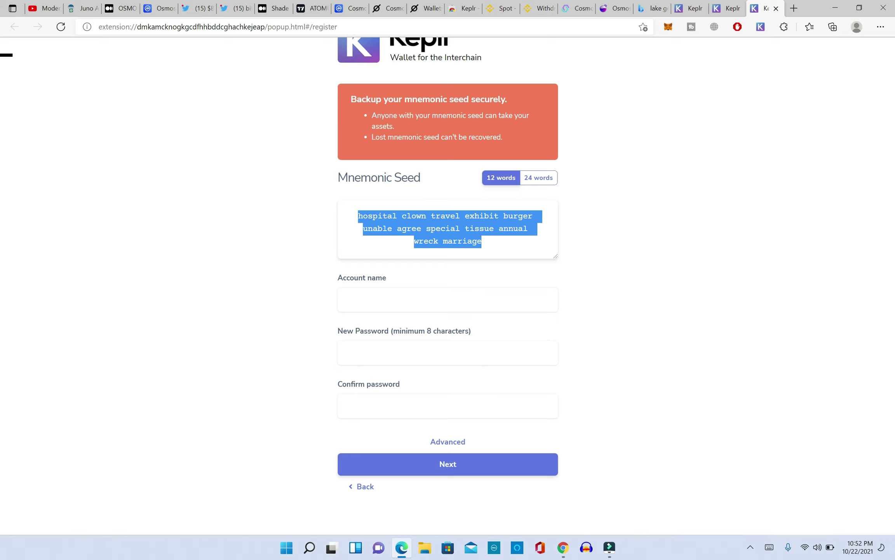
pyautogui.click(537, 178)
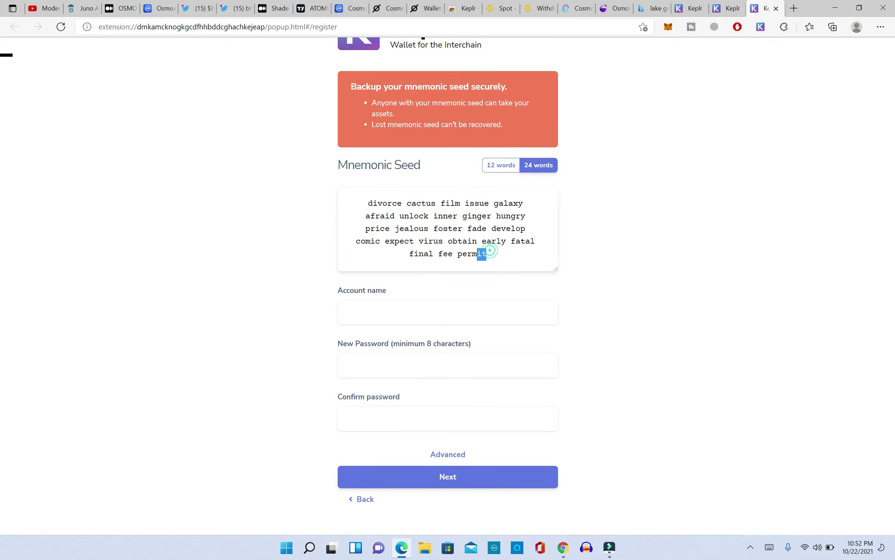
# Step: Copy the 24-word mnemonic seed and paste it into the text area of the Gate2Home English Keyboard page
pyautogui.moveTo(487, 253); pyautogui.dragTo(368, 203)
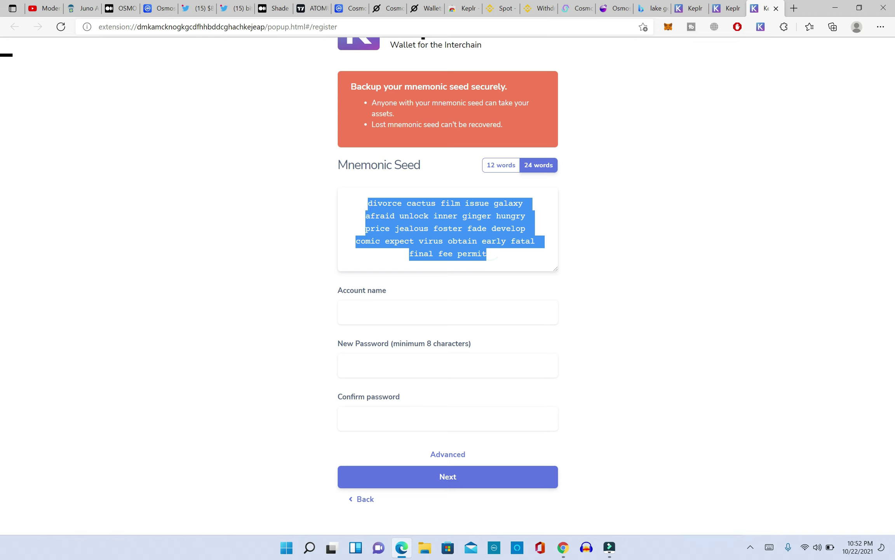
pyautogui.rightClick(385, 218)
pyautogui.click(398, 226)
pyautogui.click(656, 8)
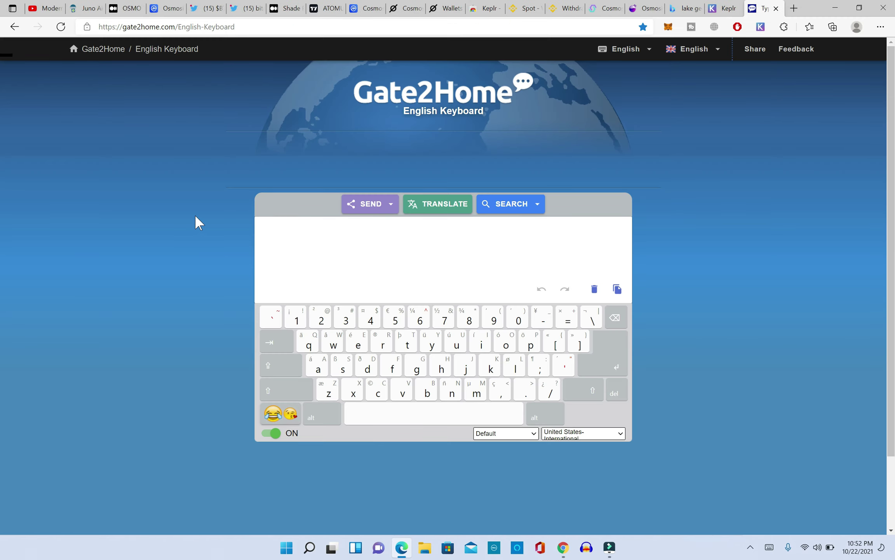
pyautogui.rightClick(274, 236)
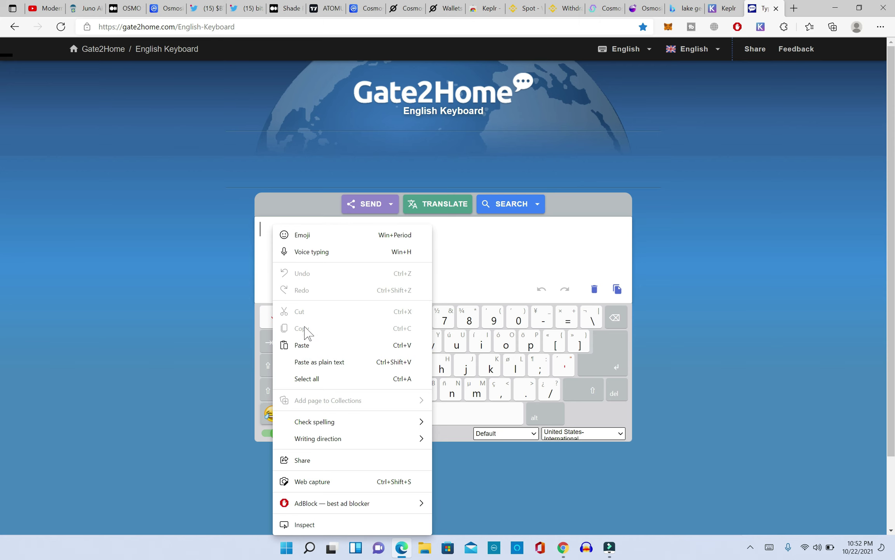
pyautogui.click(304, 344)
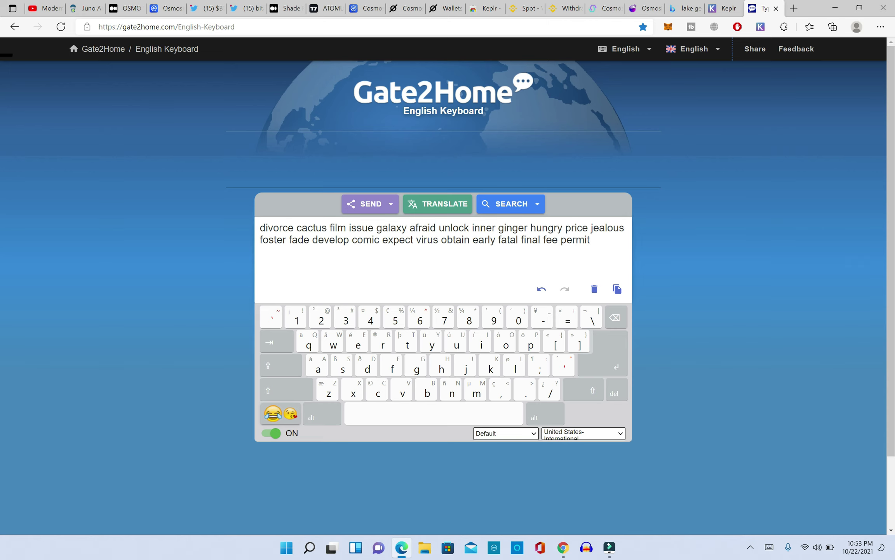
# Step: Name the new Keplr account gmr, enter and confirm the account password, and continue to the mnemonic verification
pyautogui.click(723, 8)
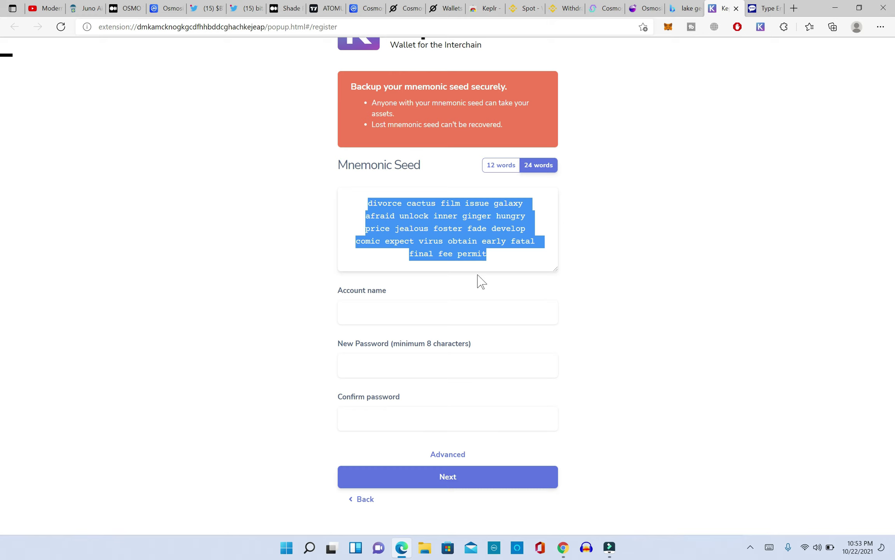
pyautogui.click(406, 314)
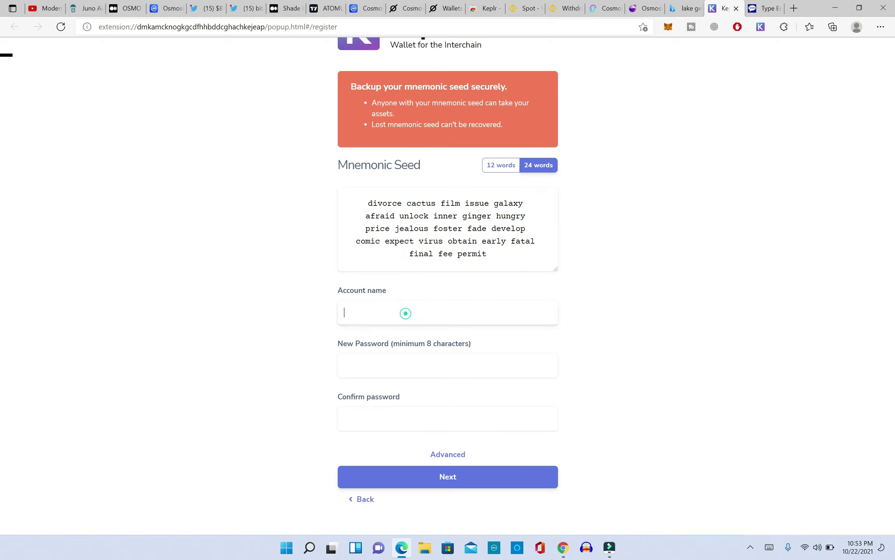
pyautogui.write('gmr')
pyautogui.click(378, 366)
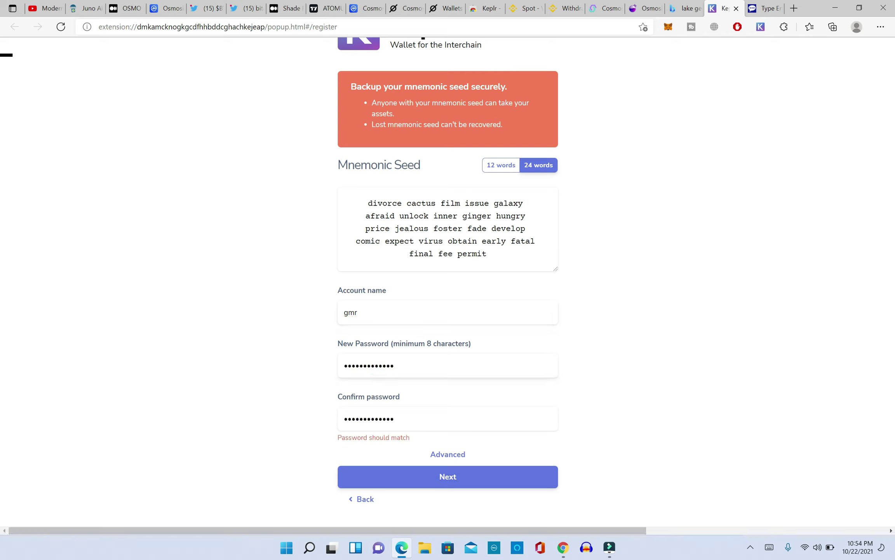
pyautogui.click(466, 482)
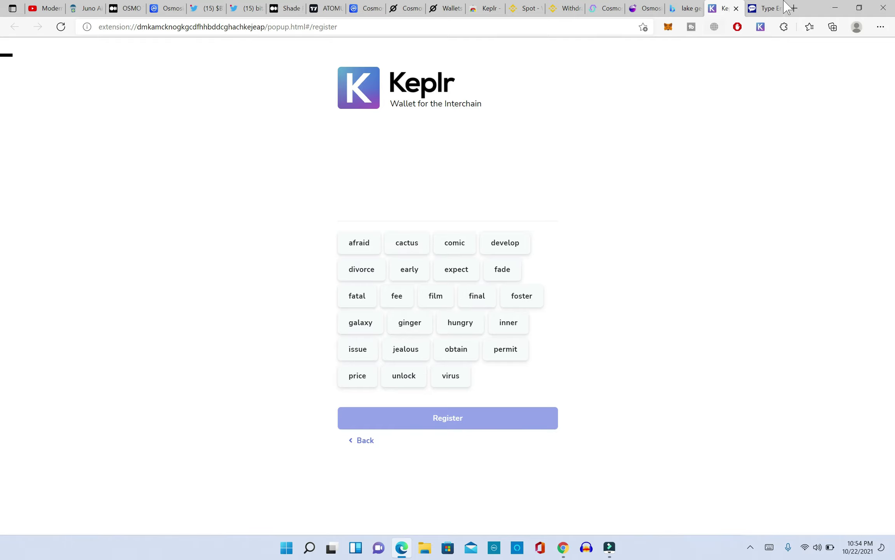
# Step: Arrange all 24 mnemonic words in Keplr's verification in the order of the seed copy kept on the Gate2Home page
pyautogui.click(772, 7)
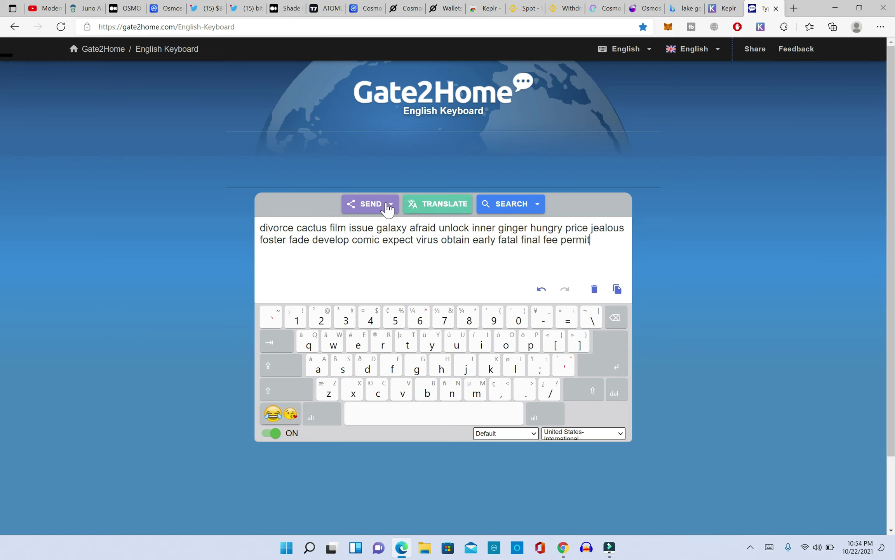
pyautogui.click(721, 8)
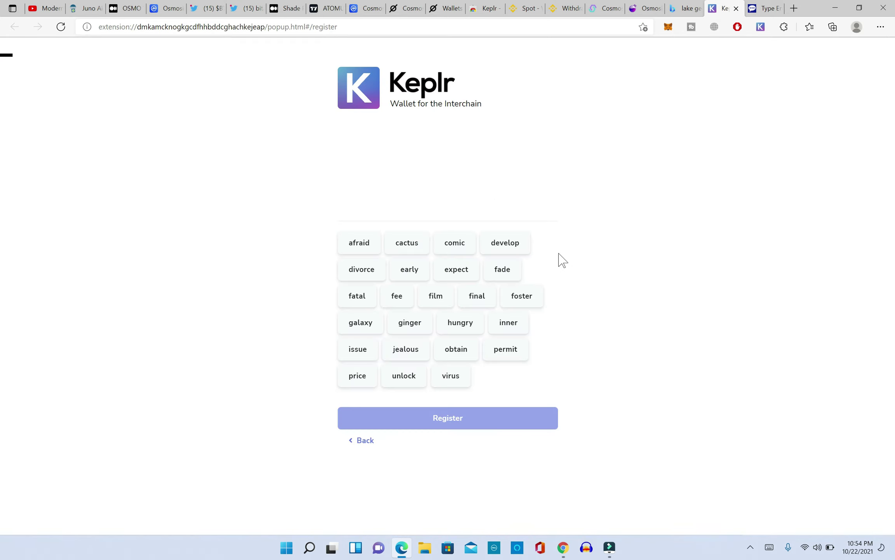
pyautogui.click(362, 274)
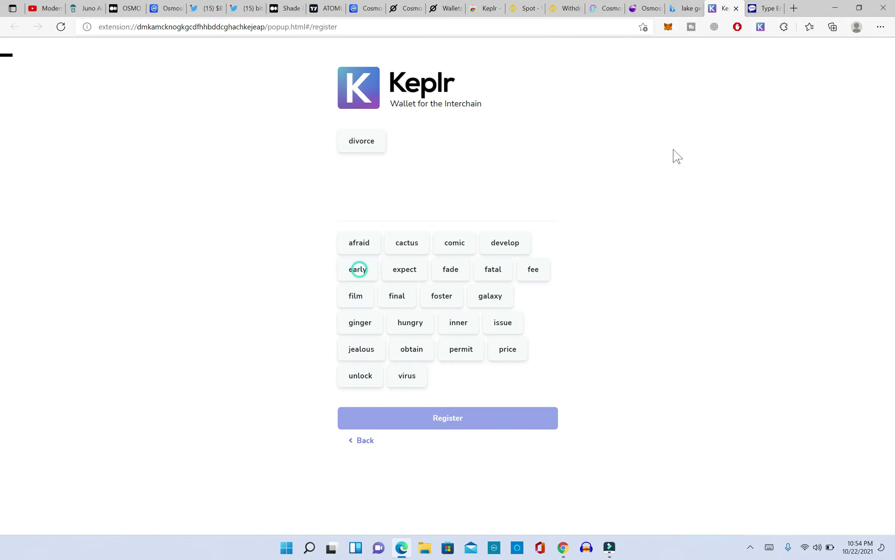
pyautogui.click(763, 8)
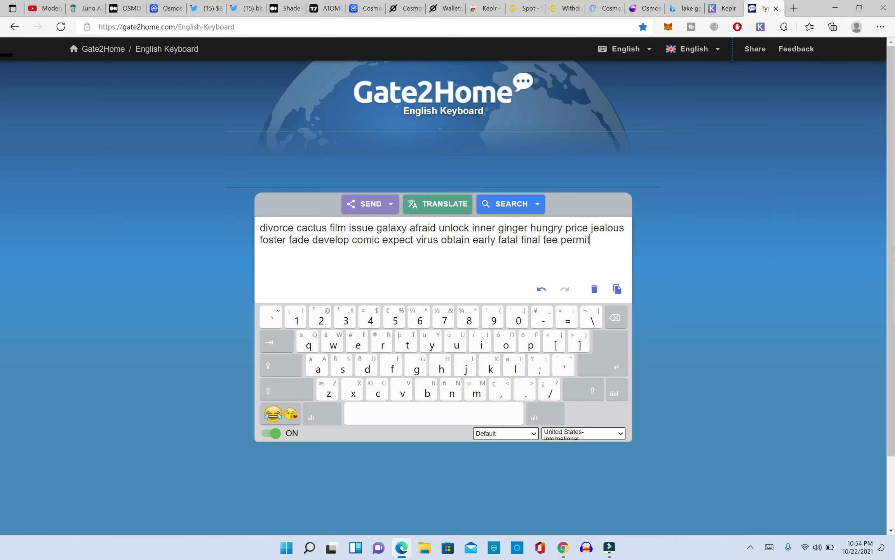
pyautogui.click(724, 8)
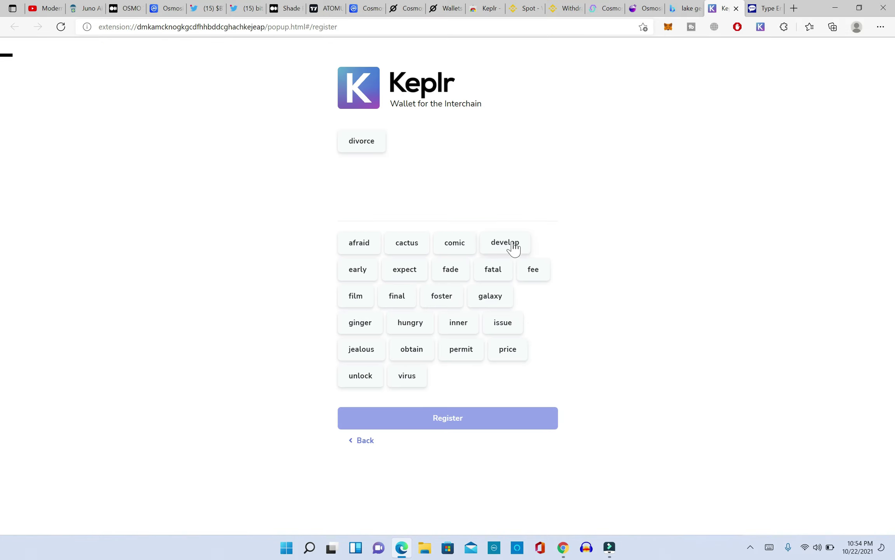
pyautogui.click(409, 244)
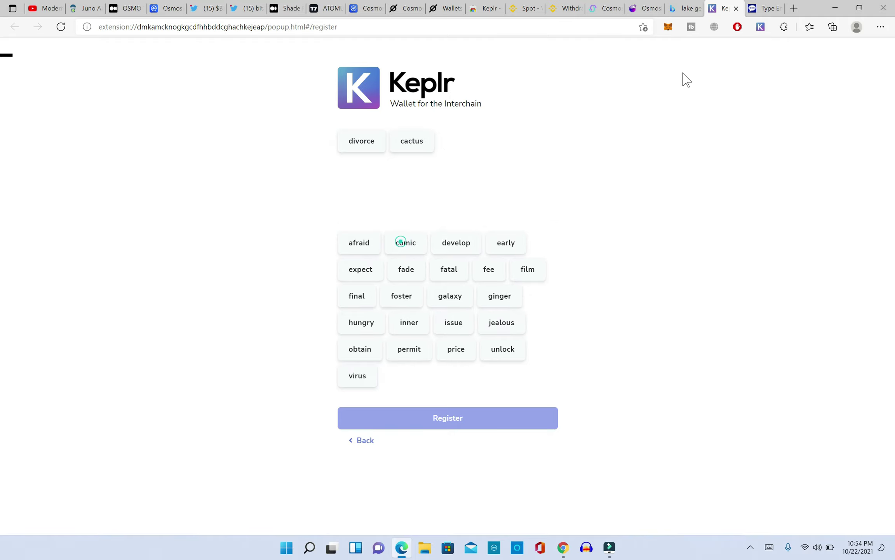
pyautogui.click(763, 8)
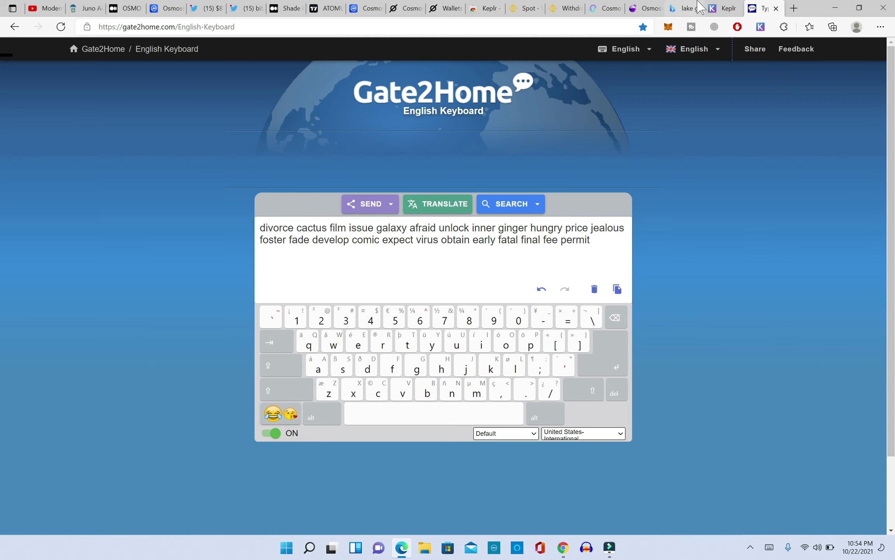
pyautogui.click(724, 8)
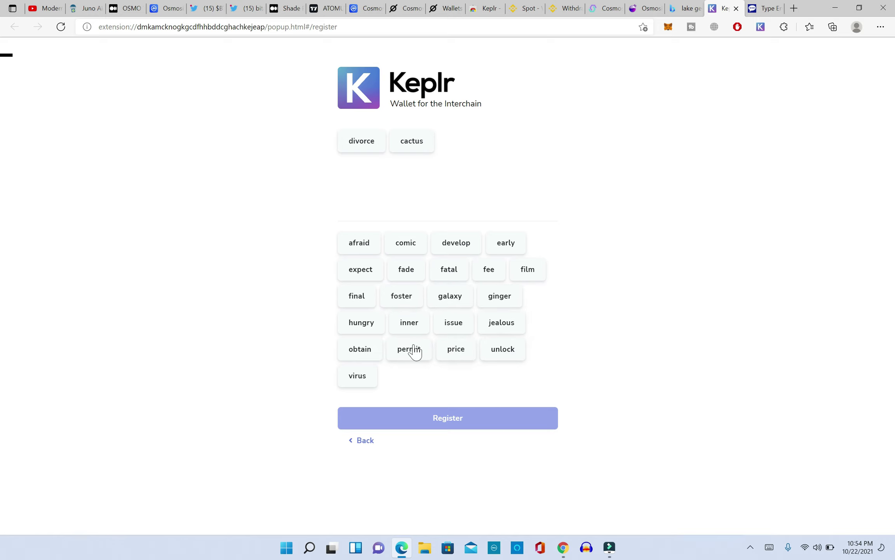
pyautogui.click(534, 274)
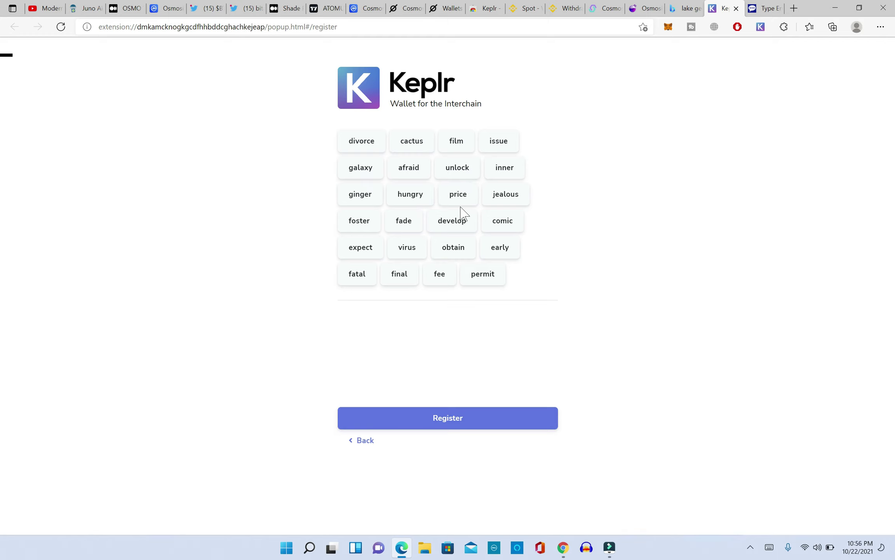
# Step: Register the new Keplr account, finish the setup, and open the wallet extension in Edge
pyautogui.click(464, 421)
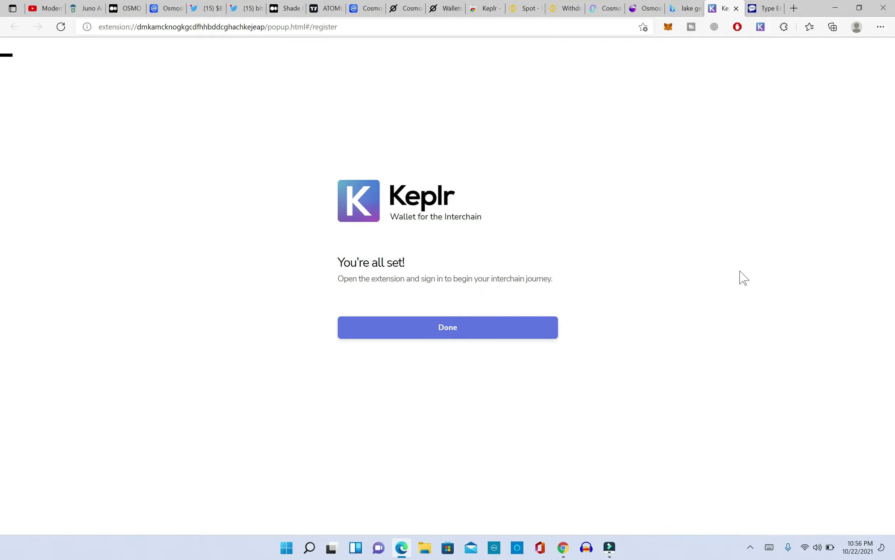
pyautogui.click(464, 334)
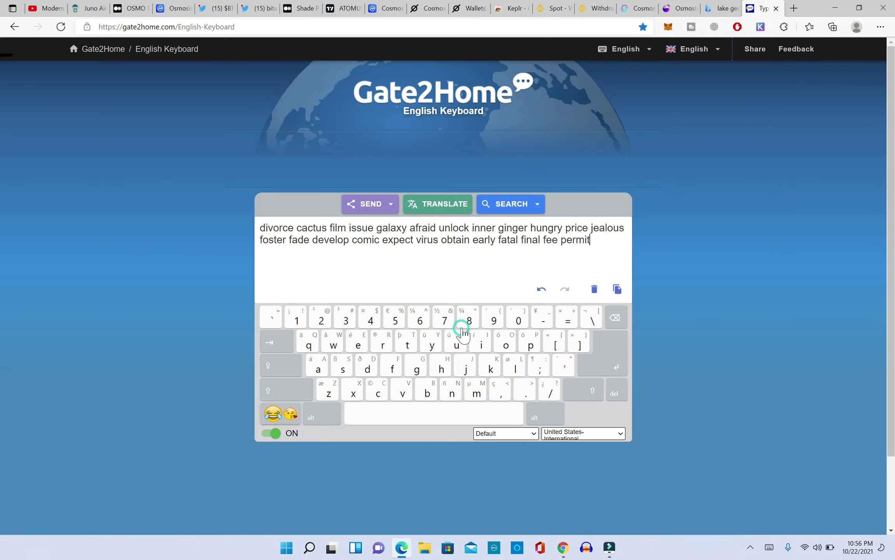
pyautogui.click(760, 27)
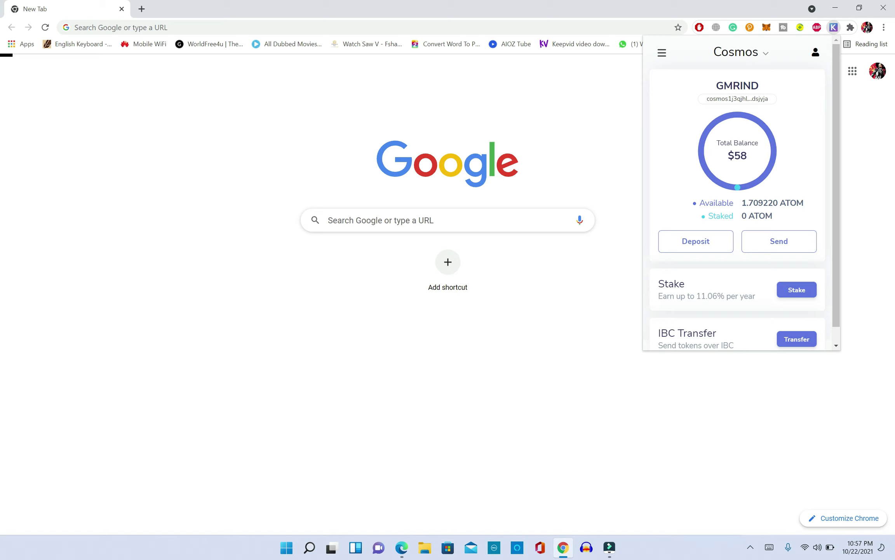
# Step: Copy the Cosmos address of the Keplr wallet in Chrome, and open the ATOM withdrawal form from Binance's spot wallet in Edge
pyautogui.click(738, 102)
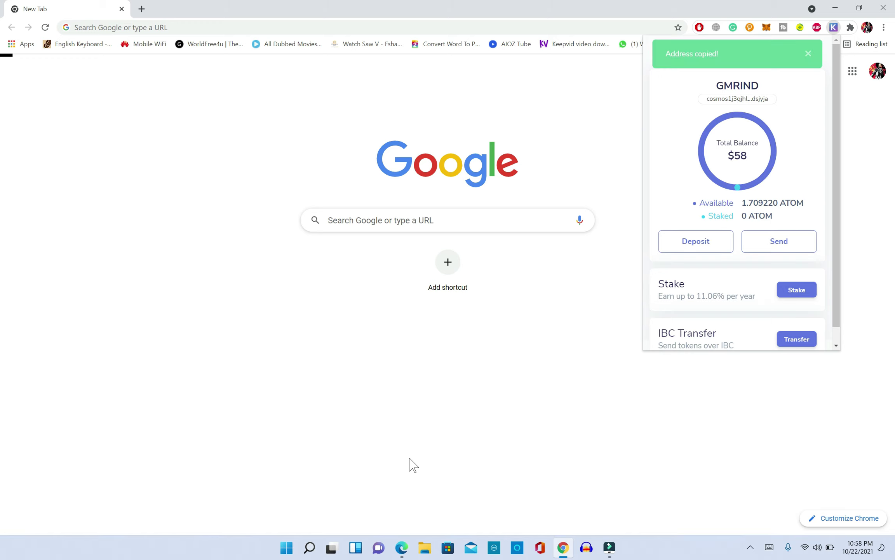
pyautogui.click(402, 547)
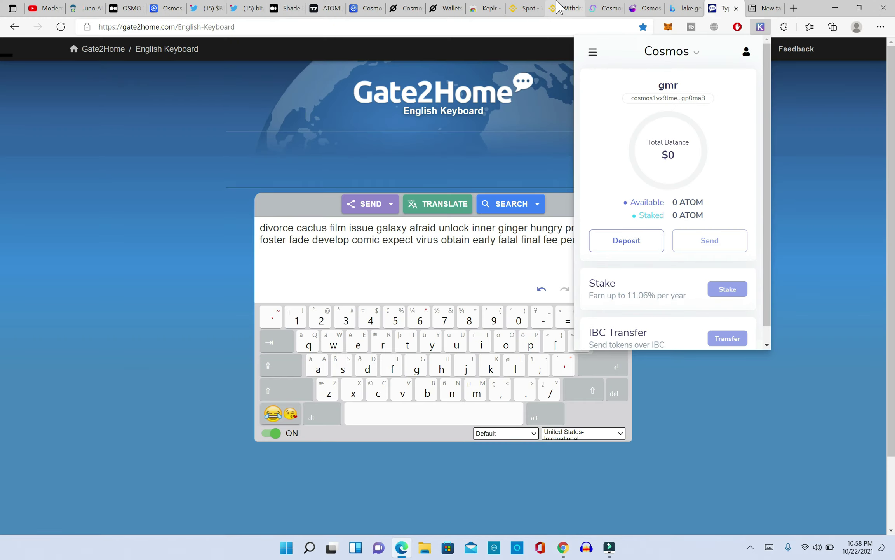
pyautogui.click(525, 8)
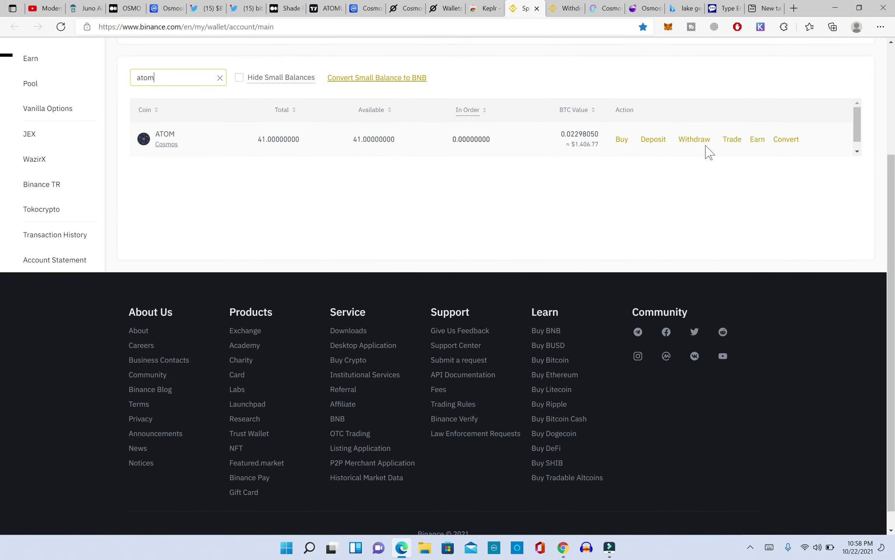
pyautogui.click(695, 139)
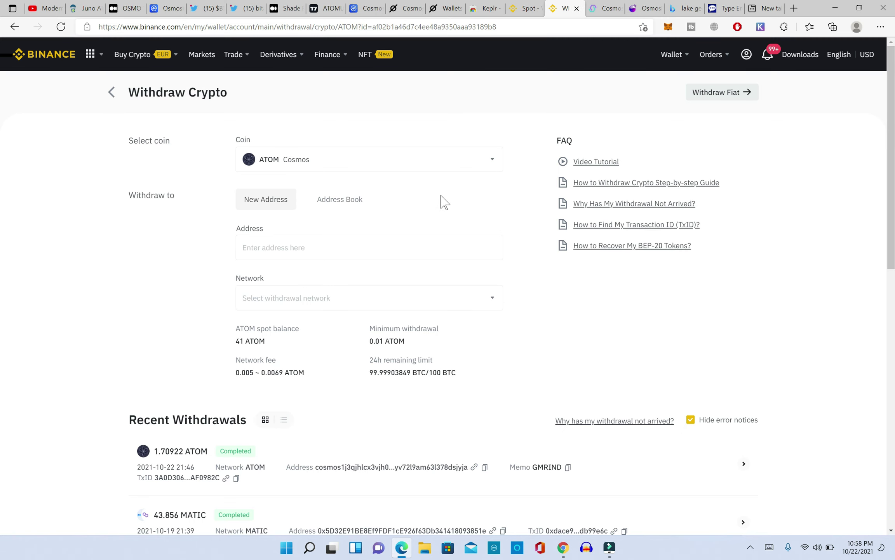
# Step: Paste the copied Keplr wallet address as the ATOM withdrawal address and acknowledge the MEMO notice
pyautogui.click(318, 246)
pyautogui.rightClick(272, 247)
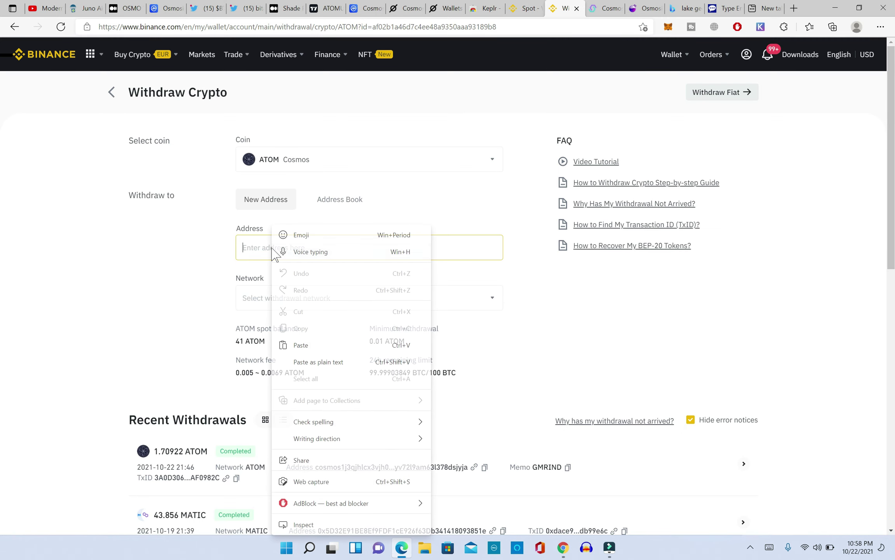
pyautogui.click(300, 345)
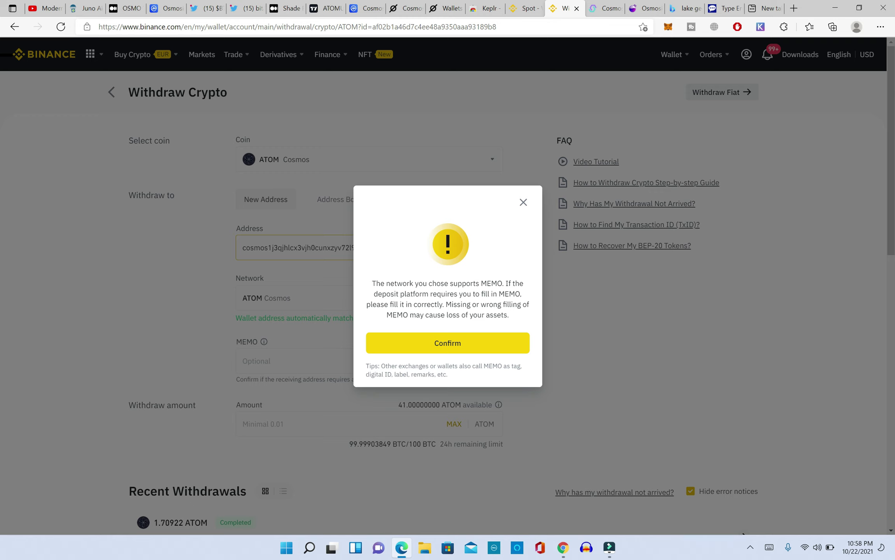
pyautogui.click(447, 344)
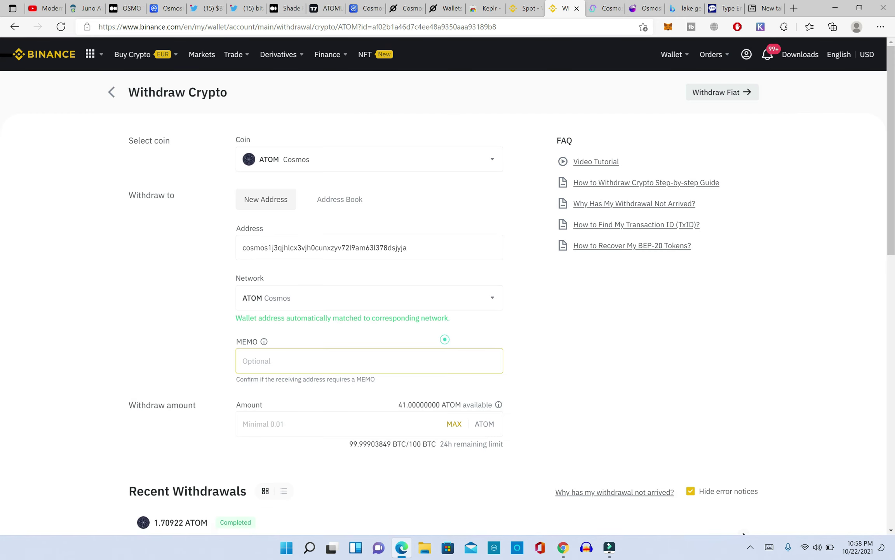
# Step: Compare the Keplr account name in Chrome with the memo of the recent ATOM withdrawal on Binance
pyautogui.click(307, 366)
pyautogui.click(563, 547)
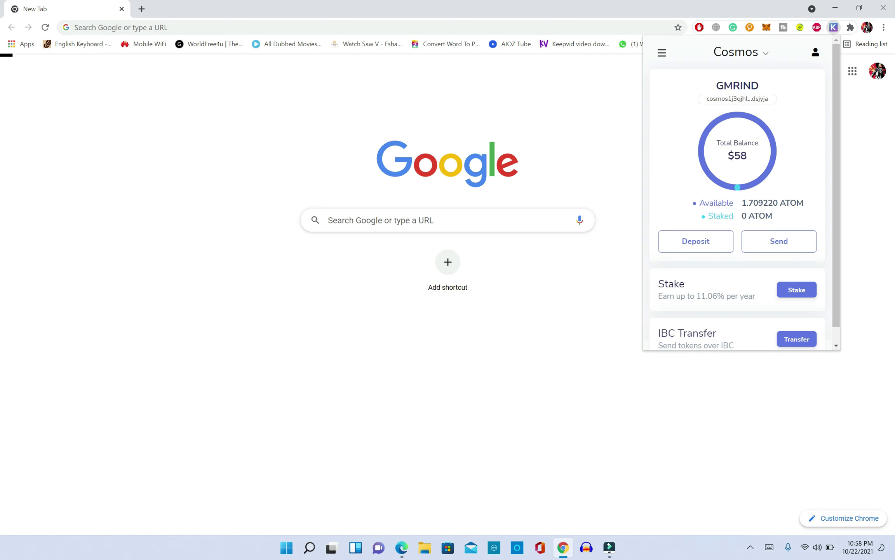
pyautogui.click(401, 547)
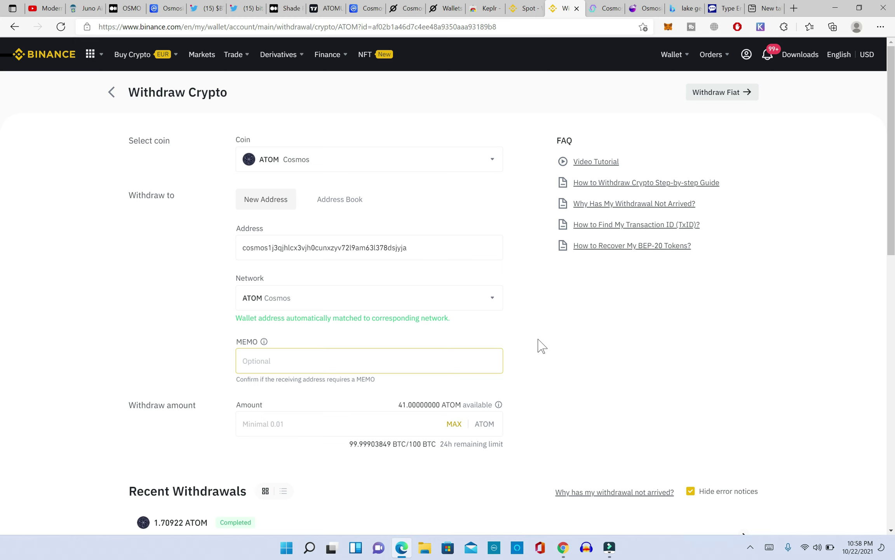
pyautogui.scroll(-2, 538, 343)
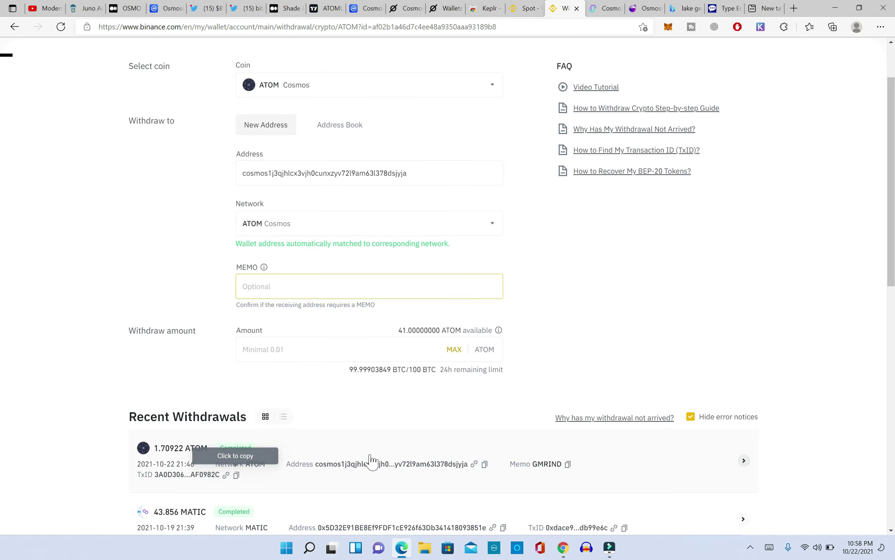
pyautogui.scroll(-4, 373, 447)
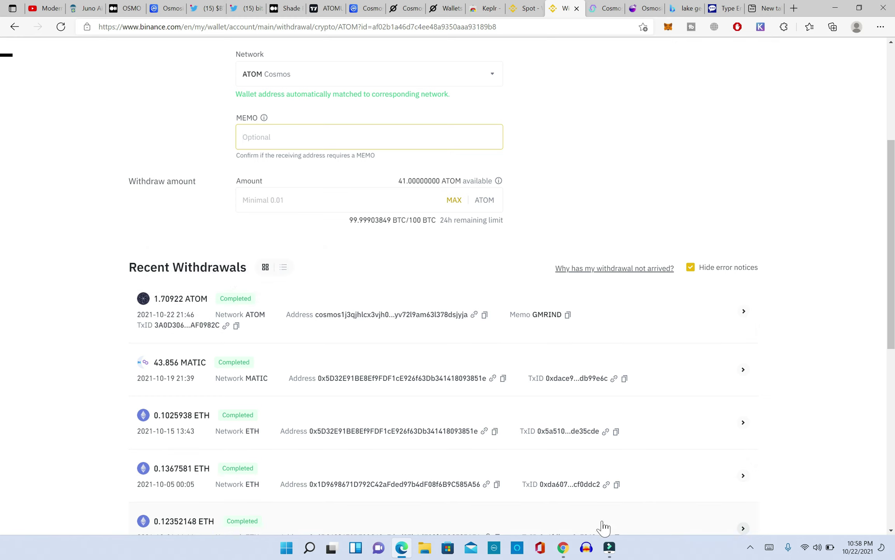
# Step: Switch to Chrome and open the Cosmos staking page from the Keplr extension
pyautogui.click(567, 548)
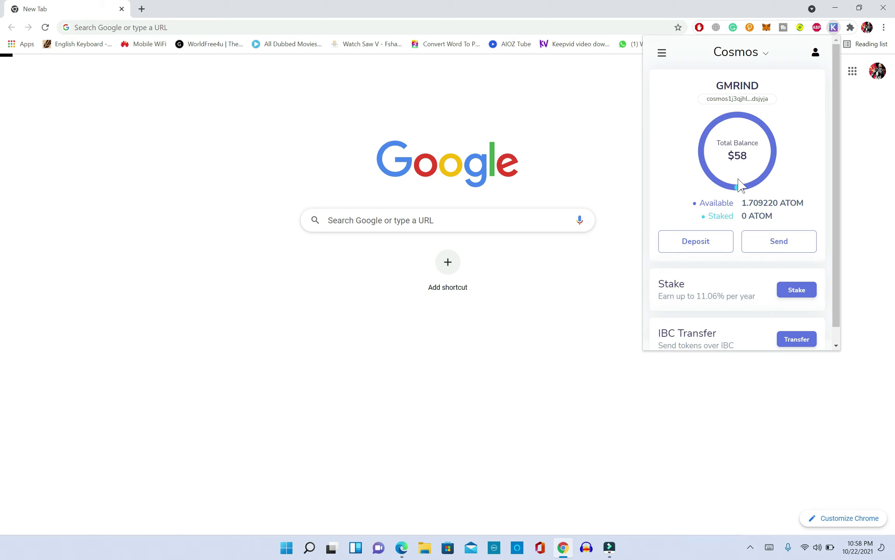
pyautogui.scroll(-1, 740, 185)
pyautogui.click(796, 273)
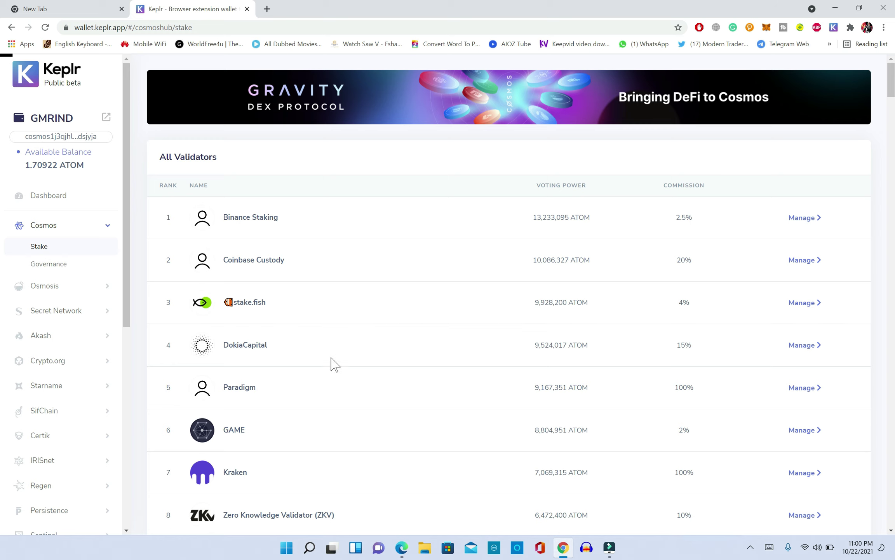
# Step: Review the ranked validators and their commissions, and open the delegation details of Cosmostation
pyautogui.scroll(-1, 385, 241)
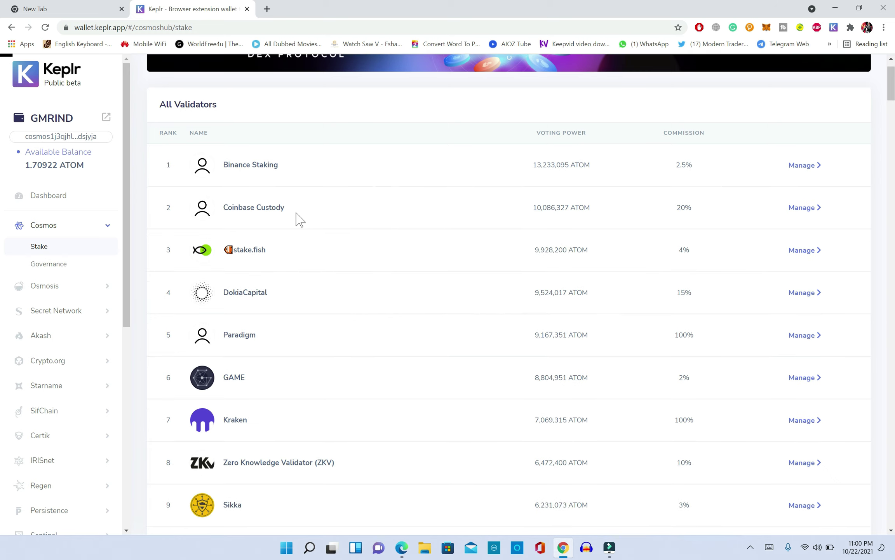
pyautogui.moveTo(294, 207); pyautogui.dragTo(165, 166)
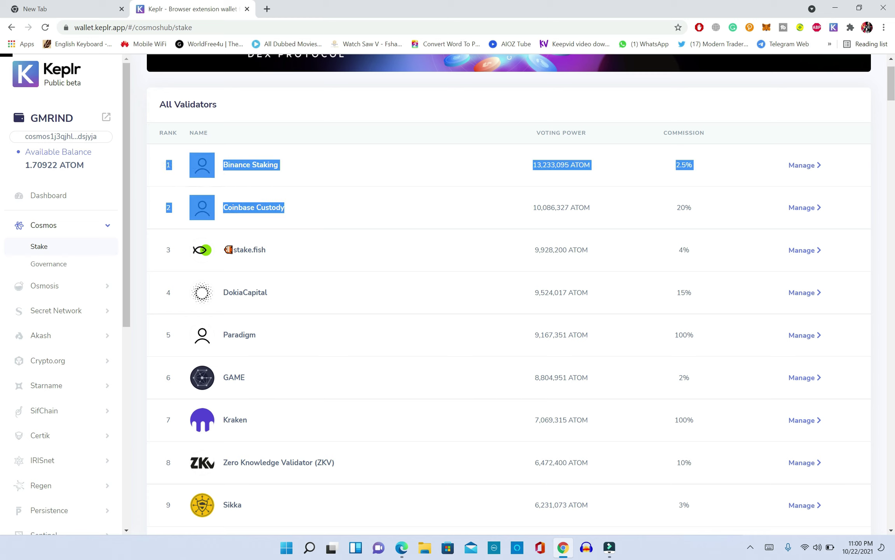
pyautogui.click(342, 132)
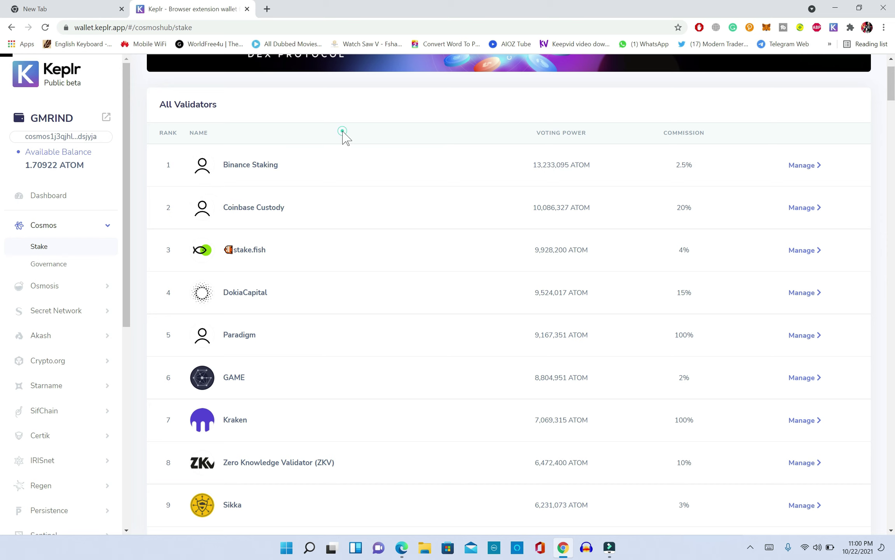
pyautogui.scroll(-3, 398, 252)
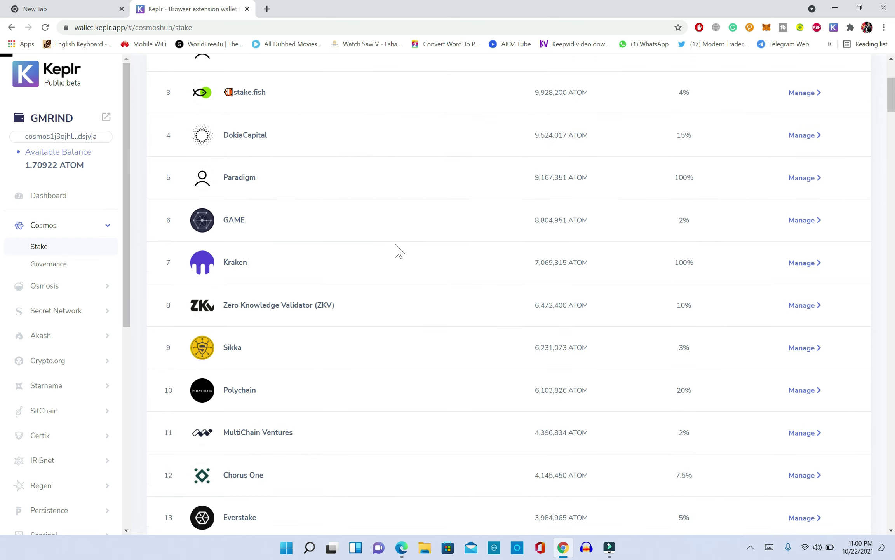
pyautogui.scroll(-3, 397, 250)
pyautogui.scroll(-3, 392, 257)
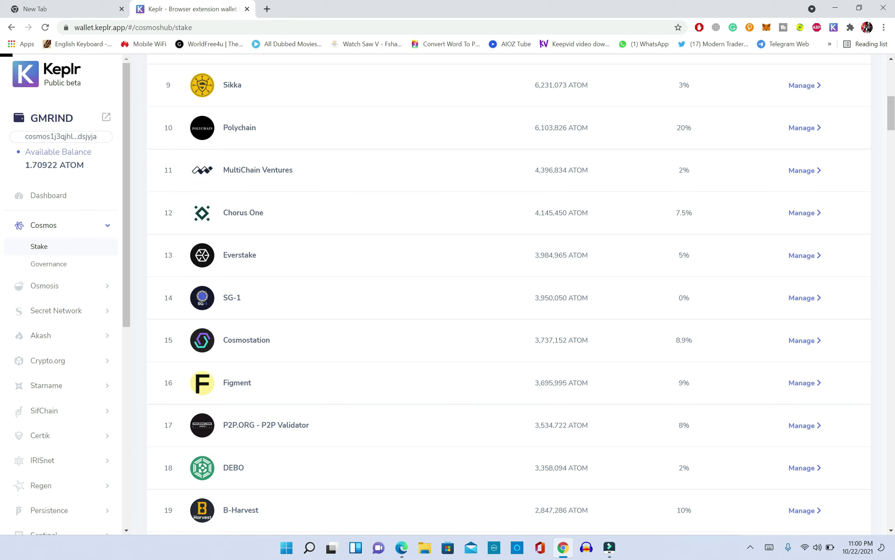
pyautogui.click(804, 341)
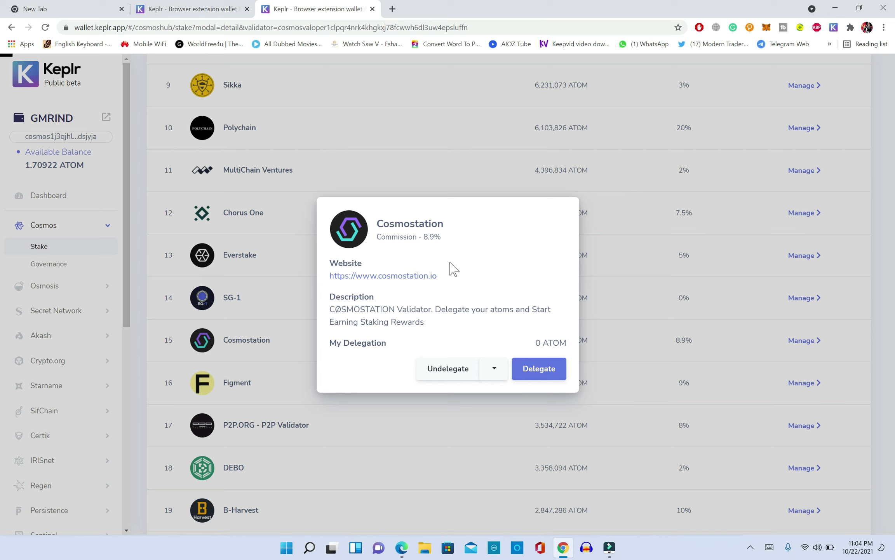
# Step: Start a delegation to Cosmostation with an amount of 1.6 ATOM and read the 21-day fund lock warning
pyautogui.click(539, 369)
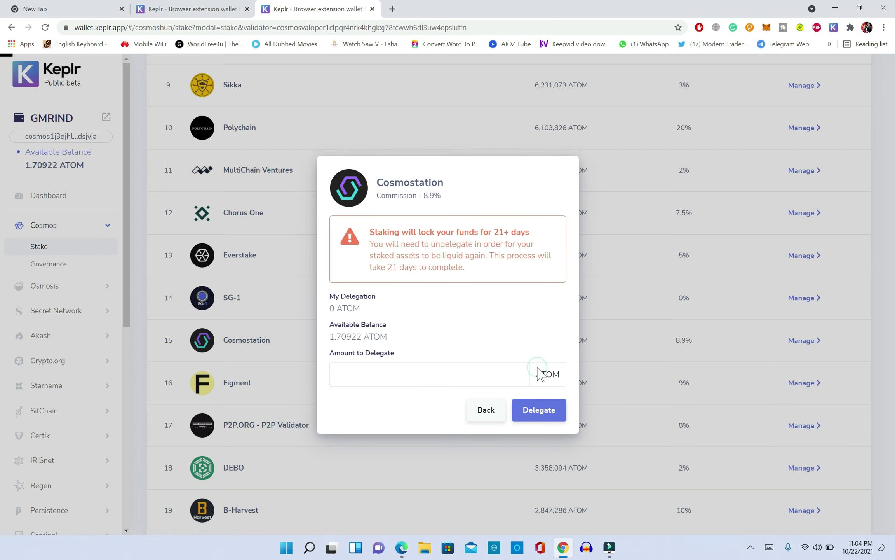
pyautogui.click(466, 371)
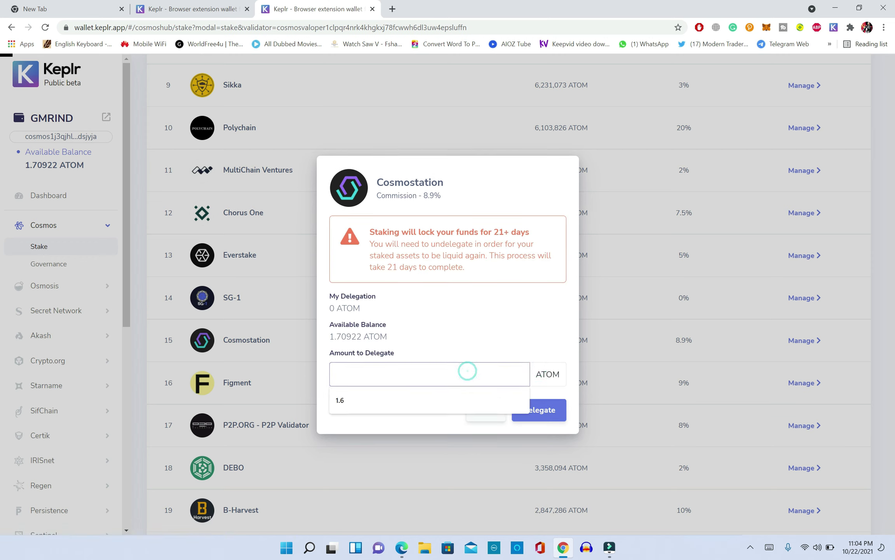
pyautogui.write('1.6')
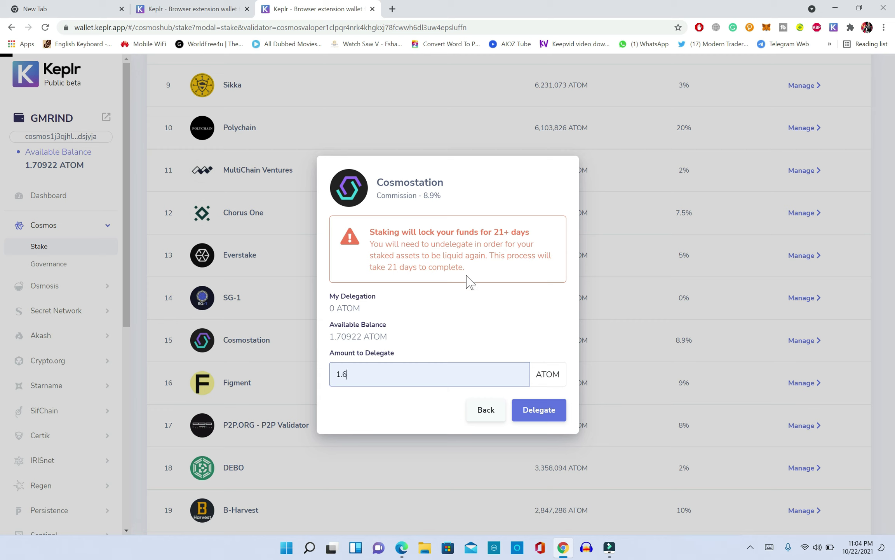
pyautogui.moveTo(466, 267); pyautogui.dragTo(370, 230)
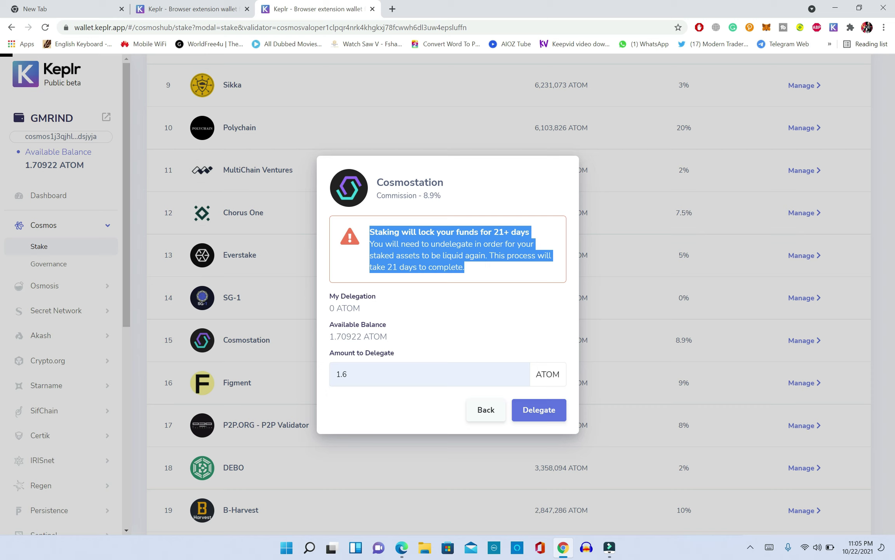
# Step: Submit the Cosmostation delegation and approve the Keplr transaction with the High fee
pyautogui.click(562, 404)
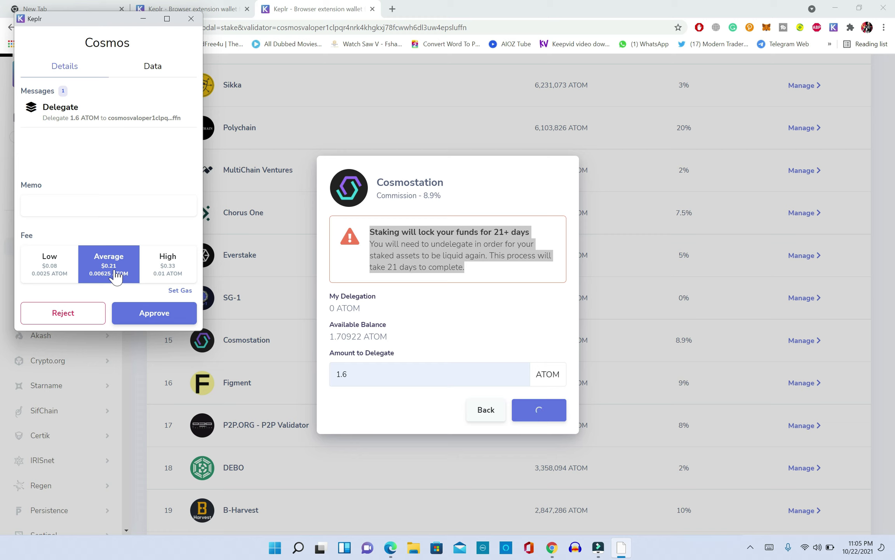
pyautogui.click(167, 272)
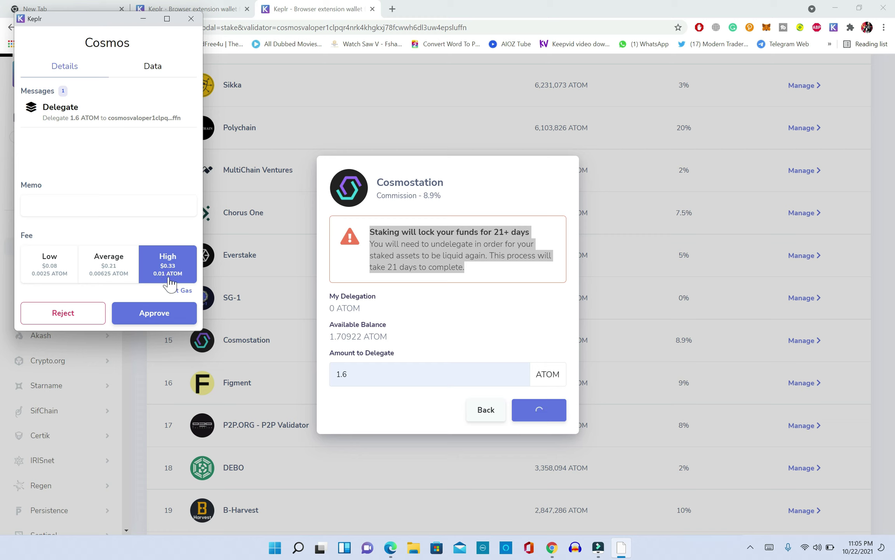
pyautogui.click(160, 313)
# Step: Check the available and staked ATOM balances in the Keplr extension, including from a new browser tab
pyautogui.click(834, 28)
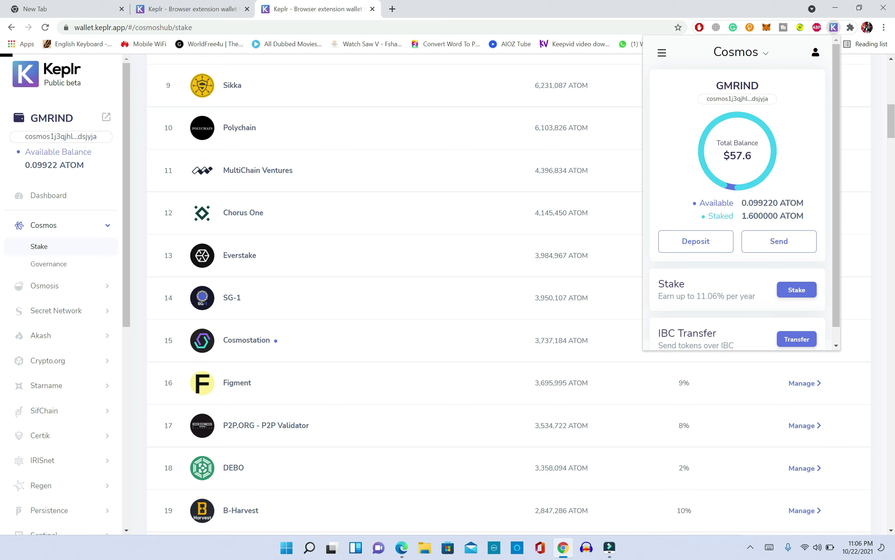
pyautogui.click(468, 338)
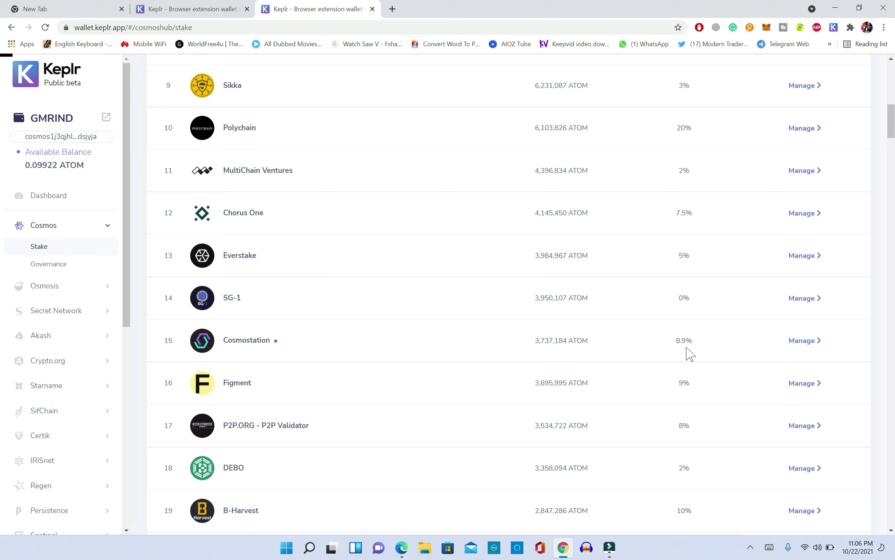
pyautogui.click(194, 8)
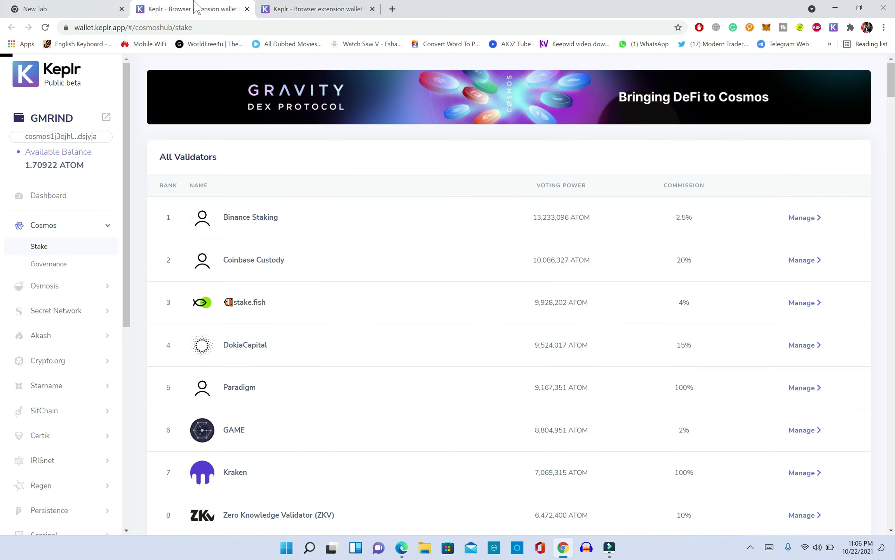
pyautogui.click(318, 11)
pyautogui.click(392, 8)
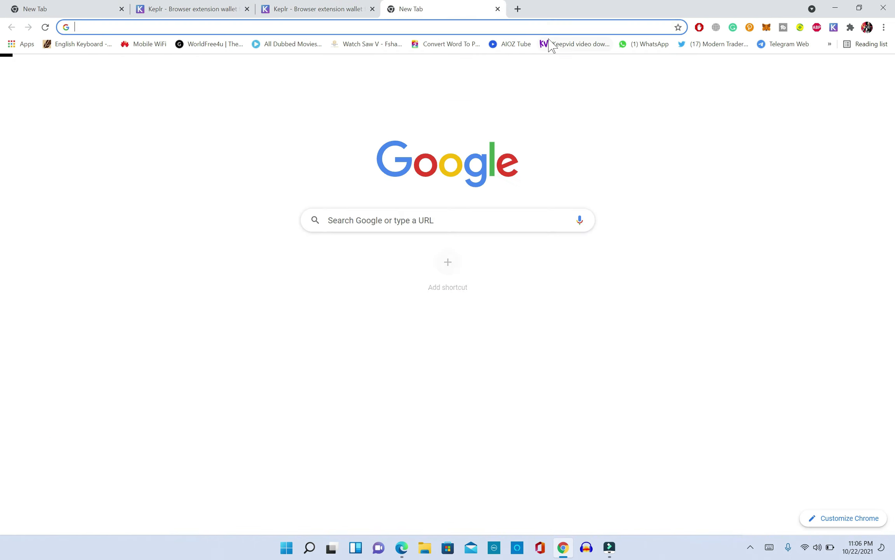
pyautogui.click(834, 28)
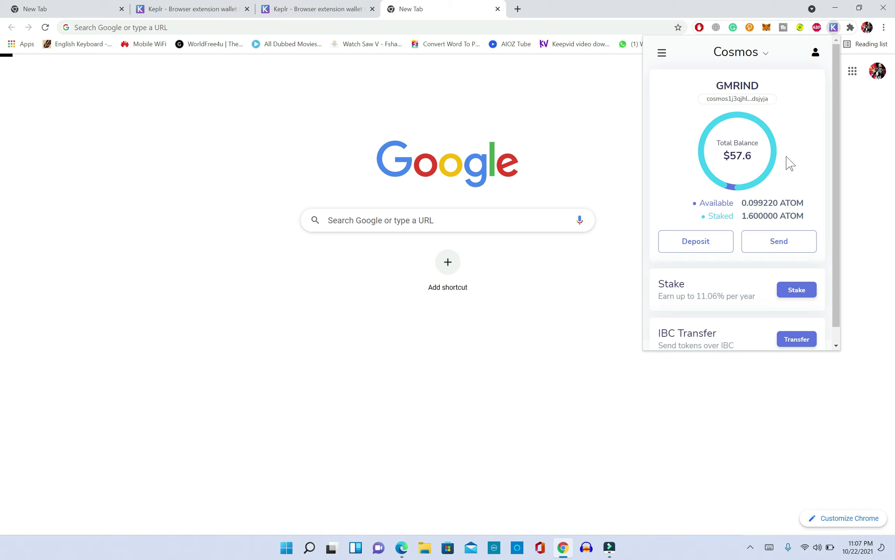
# Step: Switch to Edge and review the web wallets listed on the Cosmos ecosystem wallets page
pyautogui.hotkey('alt', 'Tab')
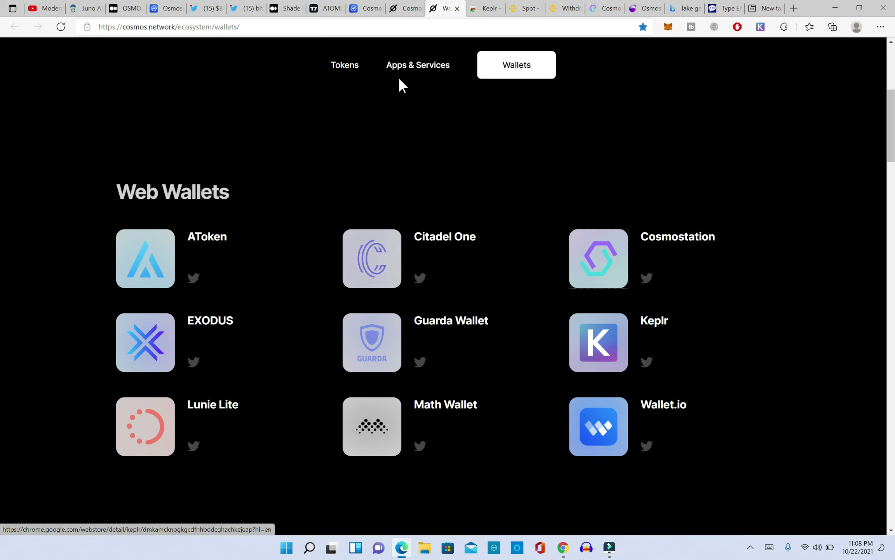
pyautogui.click(367, 8)
pyautogui.click(404, 7)
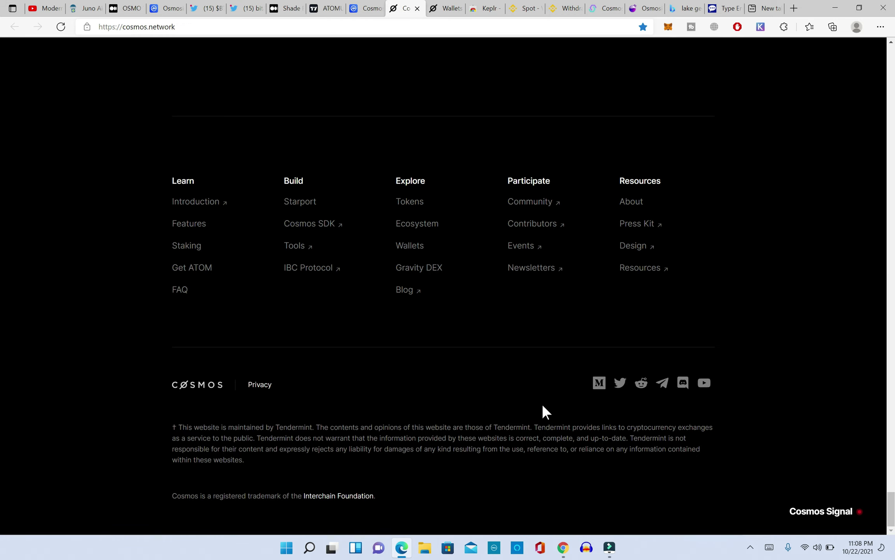
pyautogui.click(445, 8)
pyautogui.scroll(5, 584, 236)
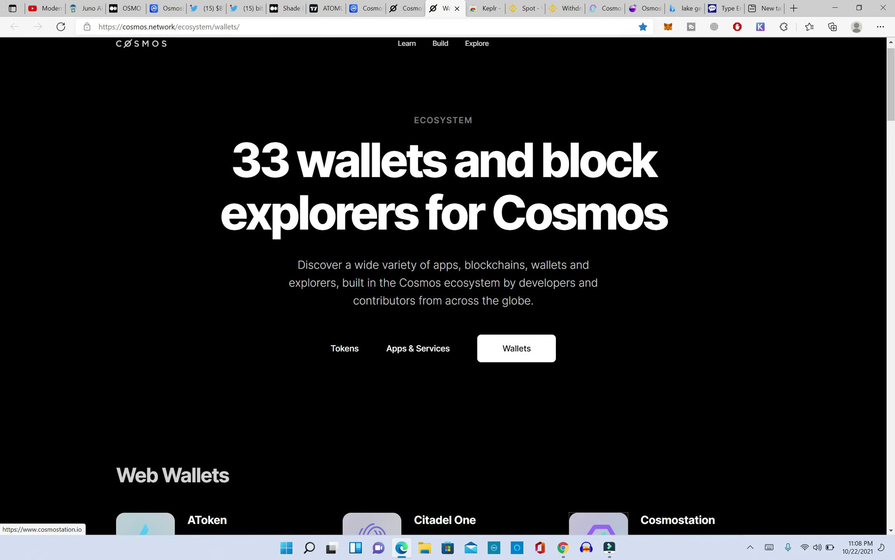
pyautogui.scroll(-5, 622, 230)
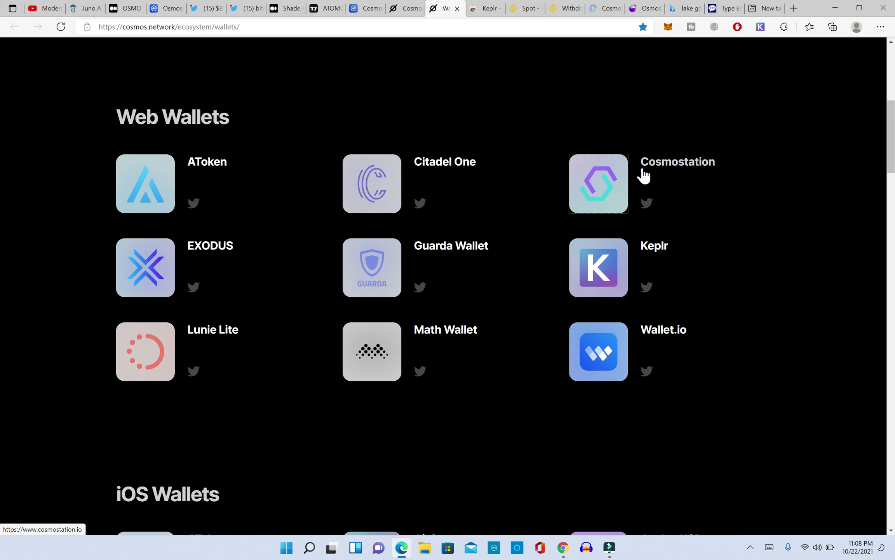
# Step: Examine the networks available for delegation on the Cosmostation website
pyautogui.click(604, 7)
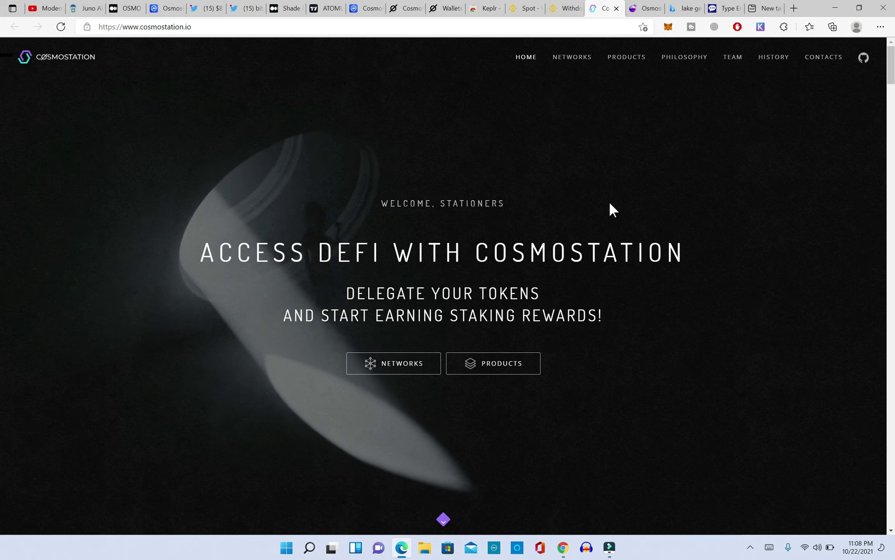
pyautogui.scroll(-5, 610, 204)
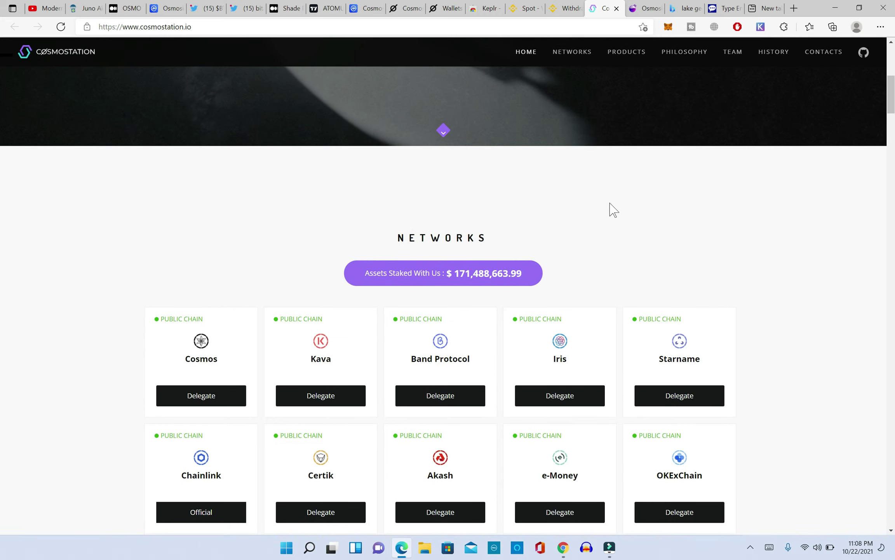
pyautogui.scroll(-2, 613, 209)
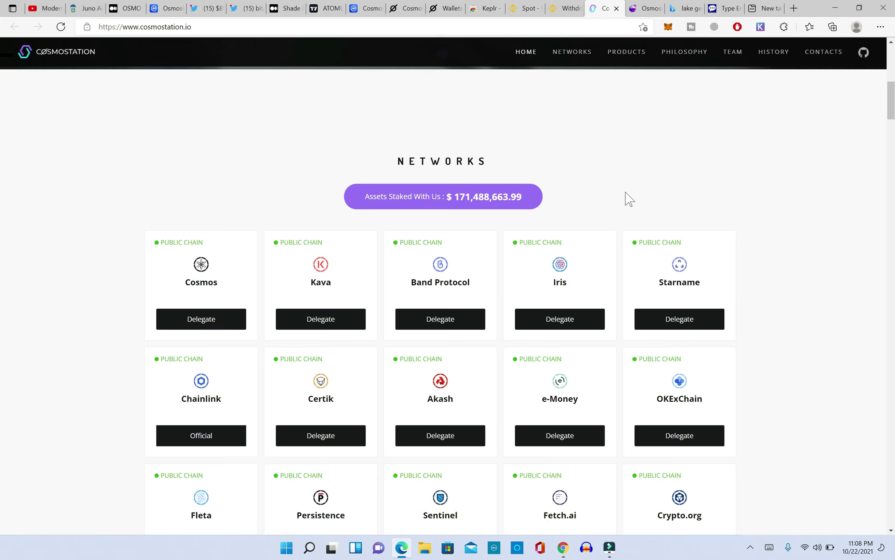
pyautogui.scroll(-2, 630, 199)
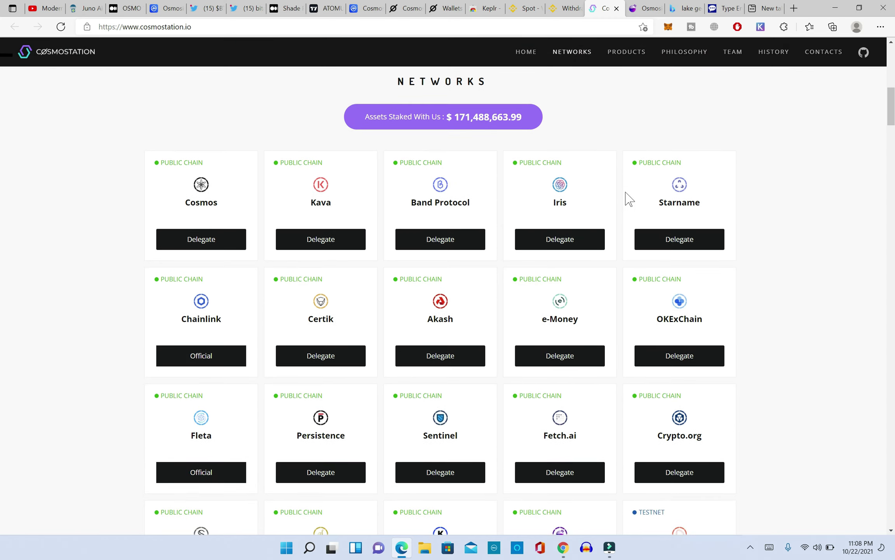
pyautogui.scroll(-2, 630, 199)
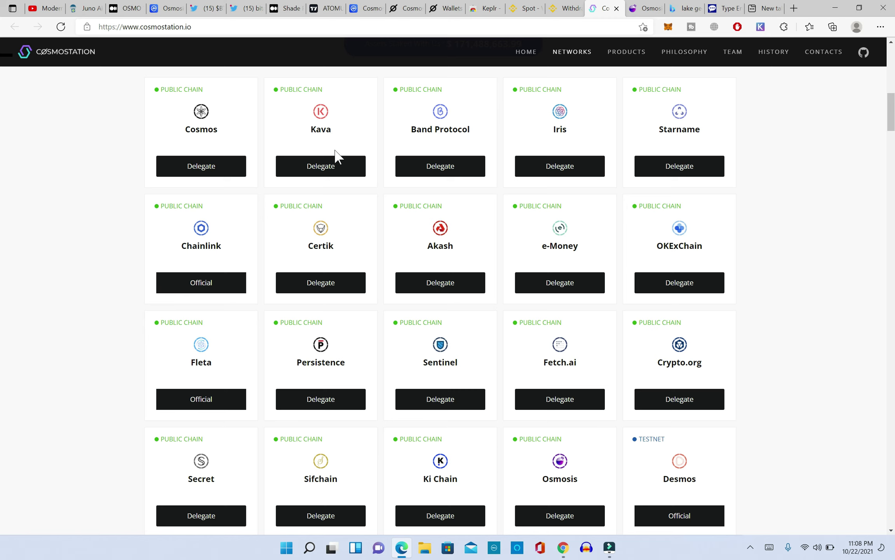
pyautogui.scroll(-3, 447, 165)
pyautogui.scroll(-3, 544, 167)
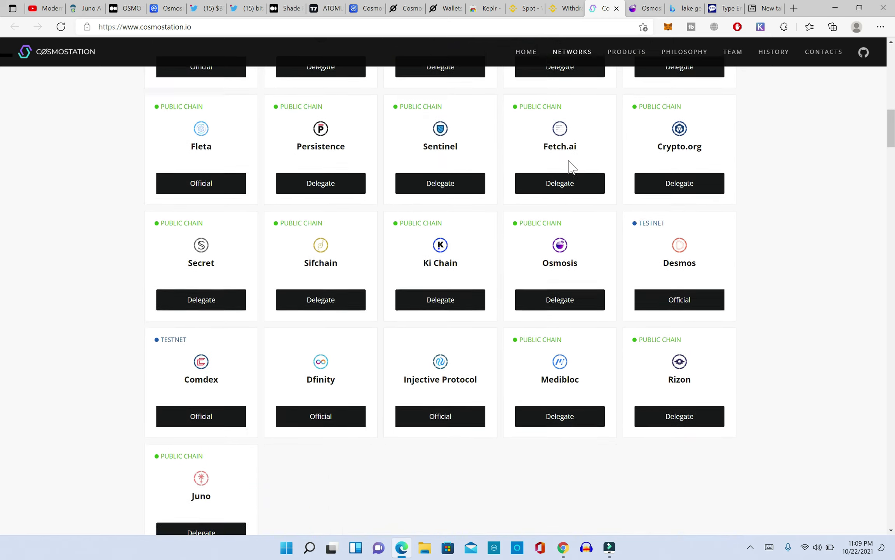
pyautogui.scroll(-2, 661, 194)
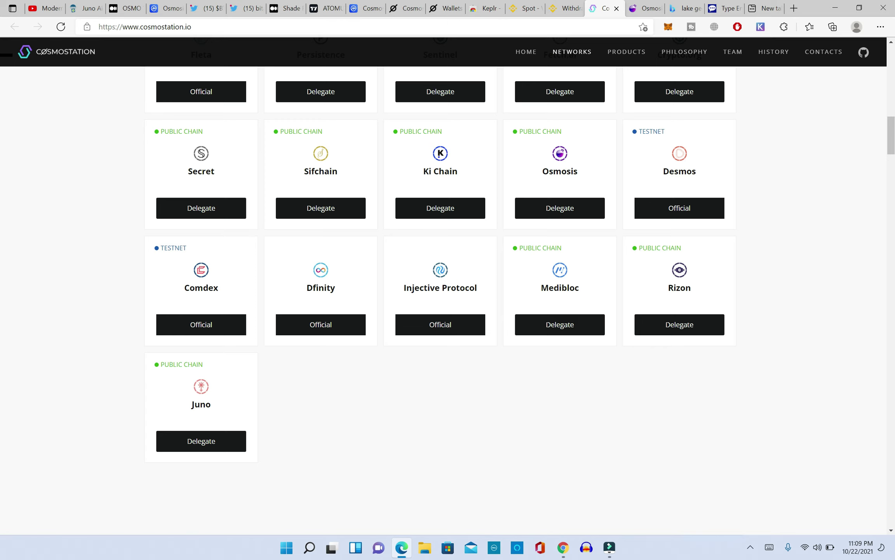
pyautogui.scroll(1, 785, 262)
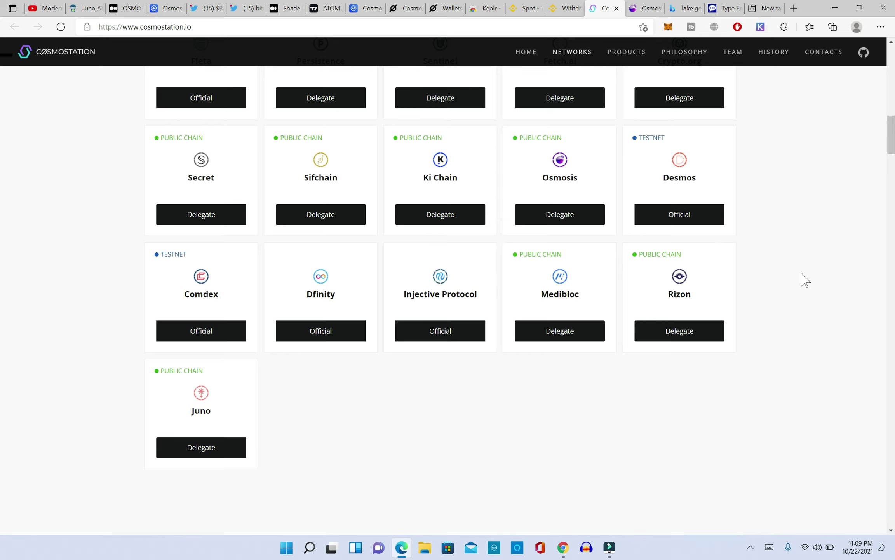
pyautogui.scroll(4, 824, 301)
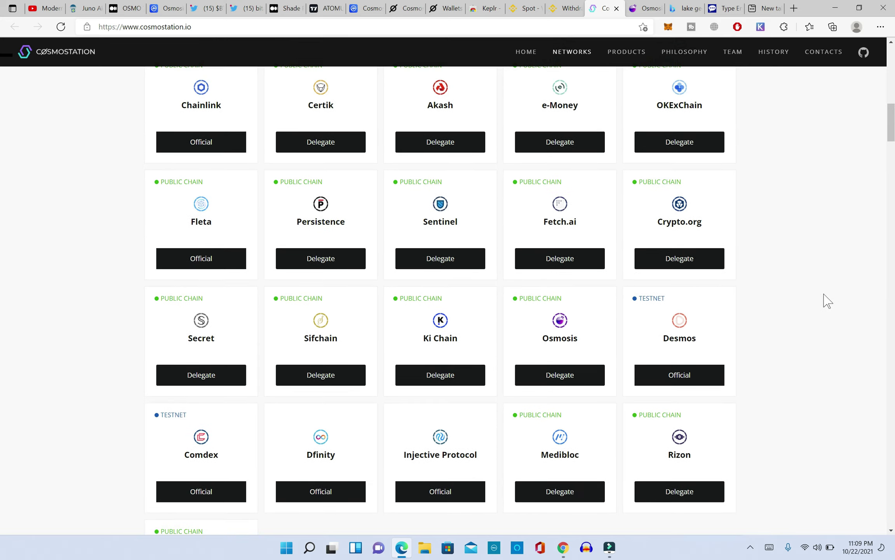
pyautogui.scroll(2, 828, 300)
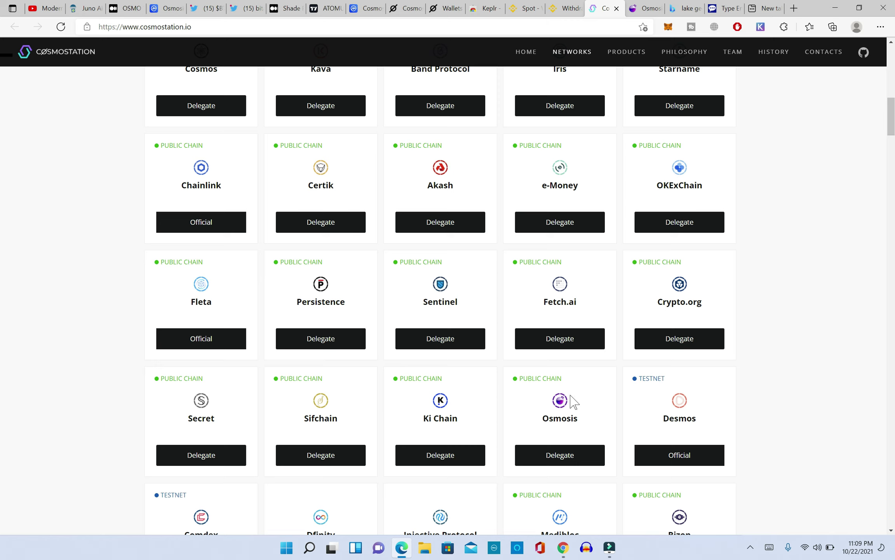
# Step: Review the claim details and missions on the Osmosis airdrop page
pyautogui.click(645, 8)
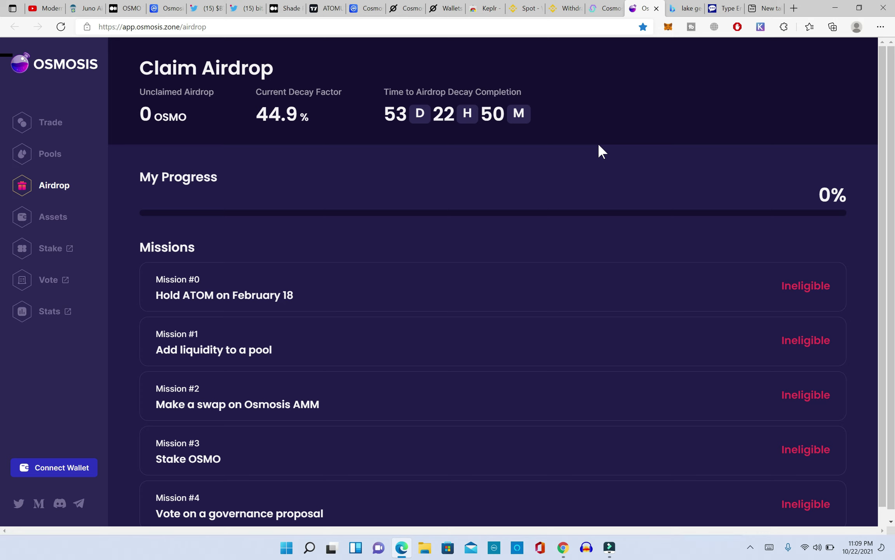
pyautogui.click(49, 193)
pyautogui.scroll(-1, 366, 278)
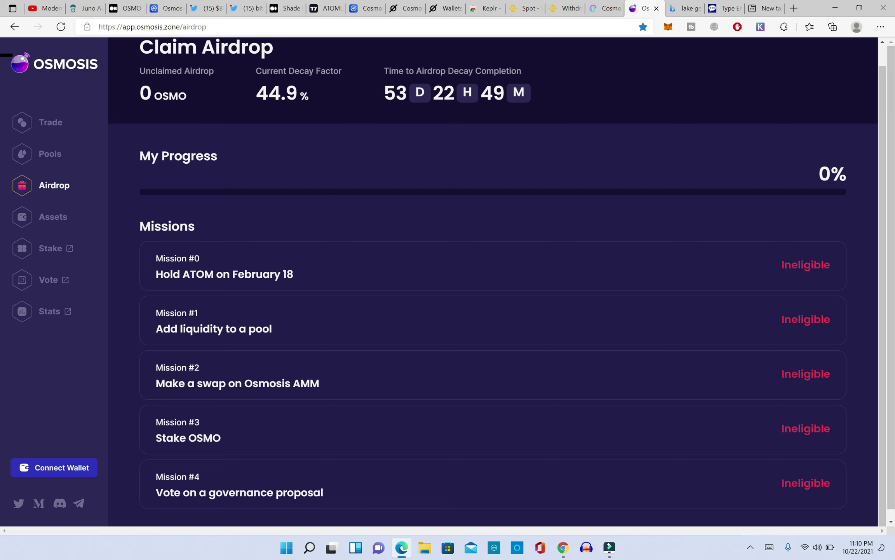
# Step: Try to connect the Keplr browser extension wallet to Osmosis and recheck the airdrop missions
pyautogui.click(75, 467)
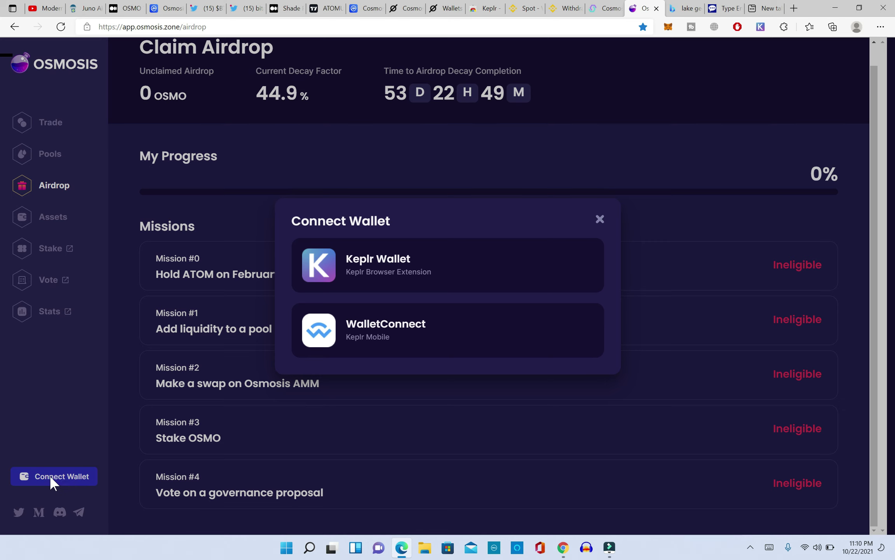
pyautogui.click(357, 257)
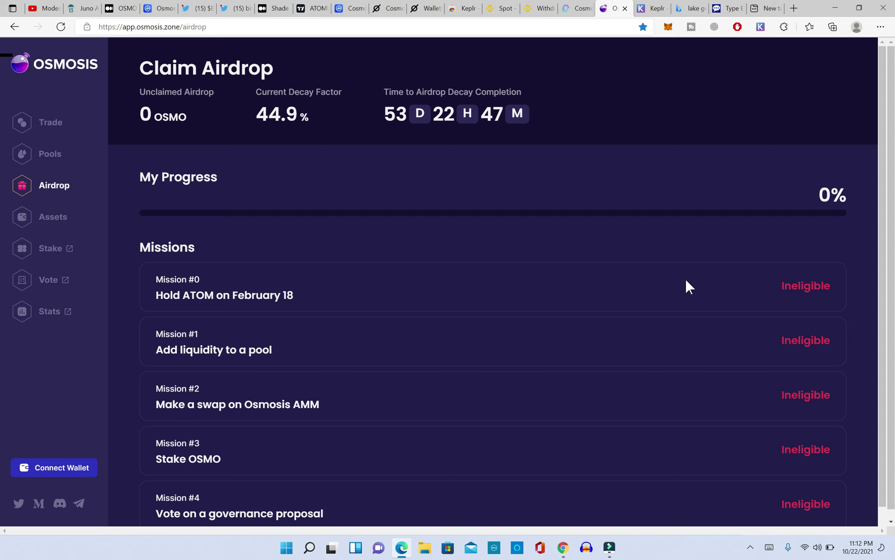
pyautogui.scroll(-1, 702, 381)
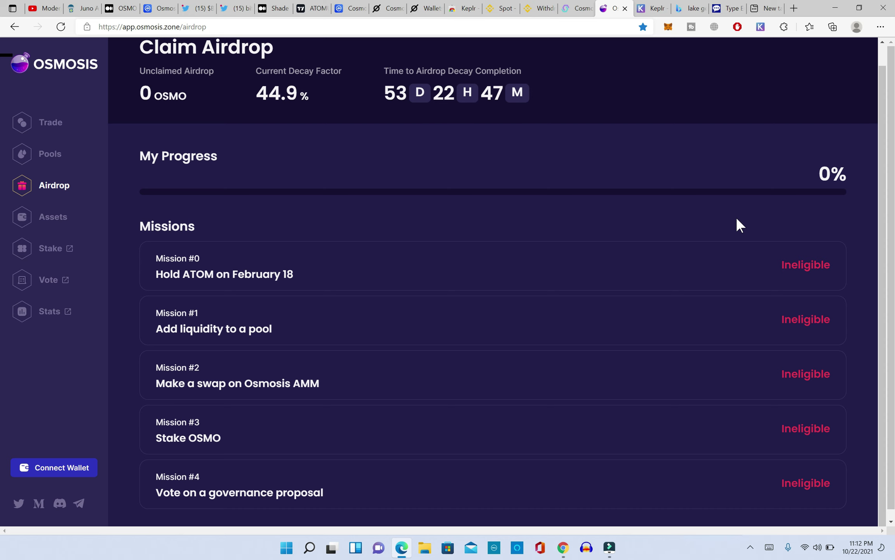
# Step: Show the uploaded videos of the Modern Trader YouTube channel
pyautogui.click(42, 9)
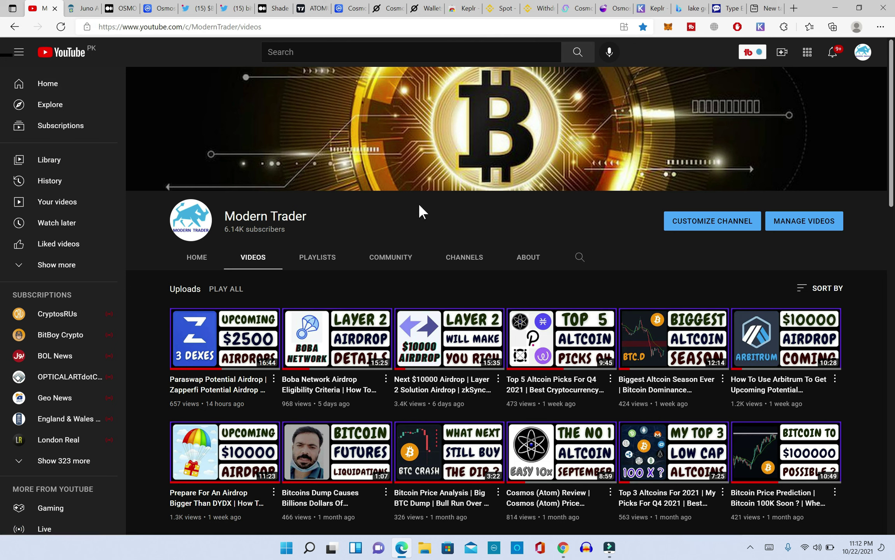